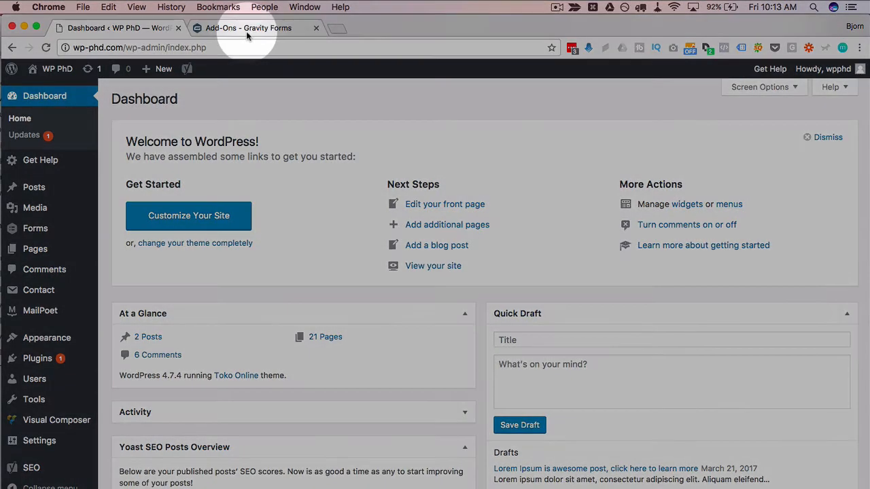
# Examine the Gravity Forms add-ons table for the licence types that include the Polls add-on
pyautogui.click(248, 28)
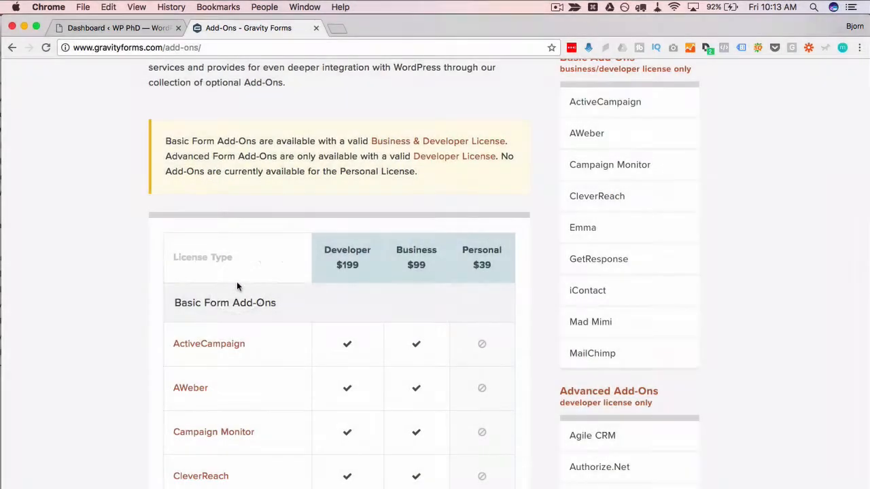
pyautogui.scroll(-2, 237, 281)
pyautogui.scroll(-2, 363, 218)
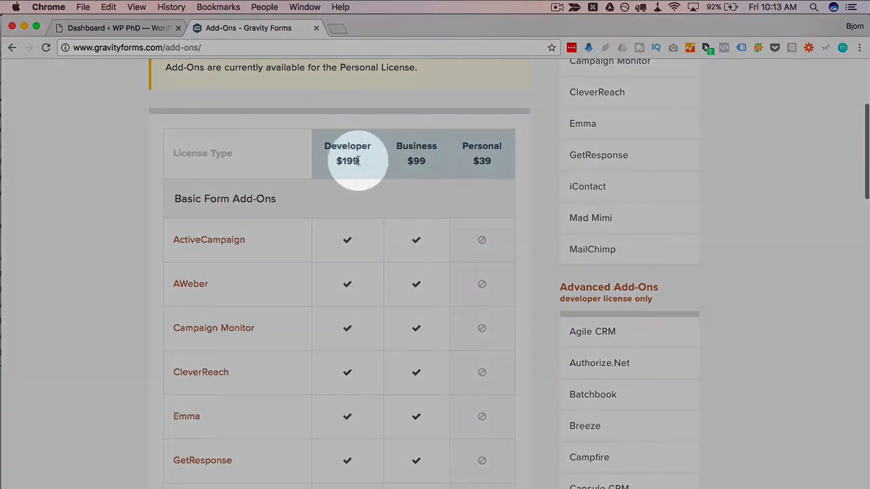
pyautogui.moveTo(360, 161); pyautogui.dragTo(333, 165)
pyautogui.scroll(-10, 319, 248)
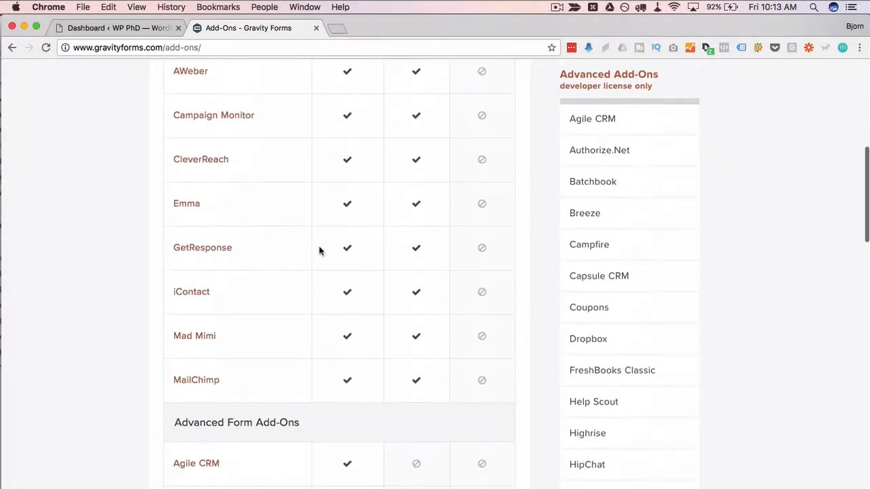
pyautogui.scroll(-20, 320, 251)
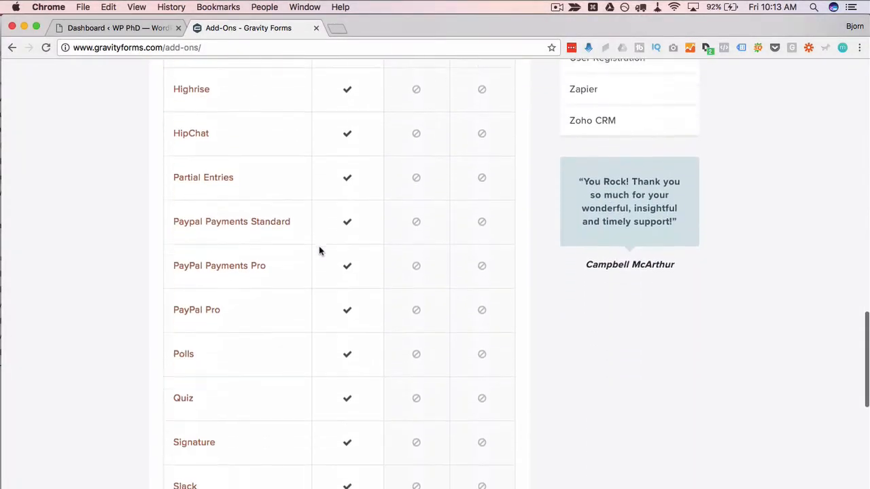
pyautogui.moveTo(155, 288); pyautogui.dragTo(324, 284)
pyautogui.click(346, 287)
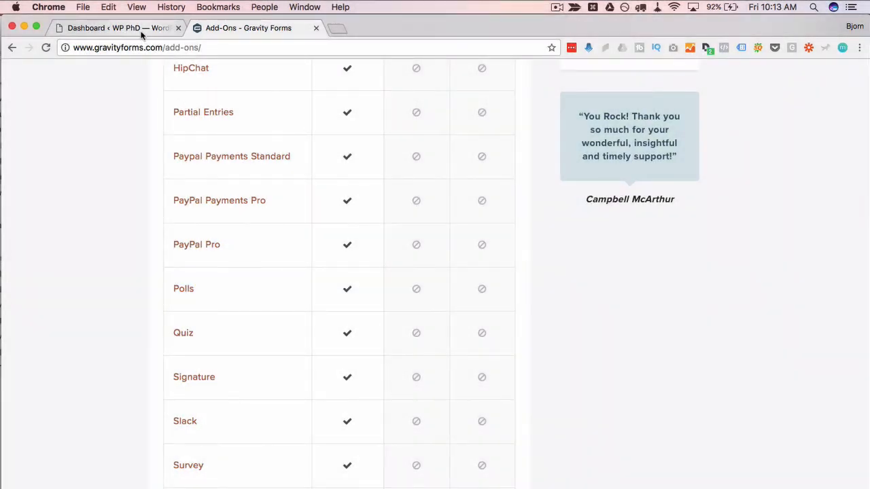
# Open the Gravity Forms add-ons page in the WordPress dashboard and search it for "polls"
pyautogui.click(119, 27)
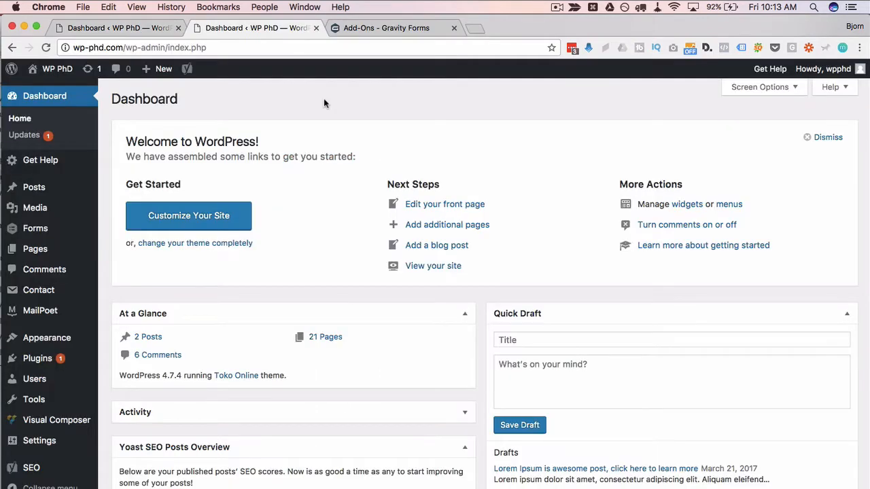
pyautogui.click(35, 229)
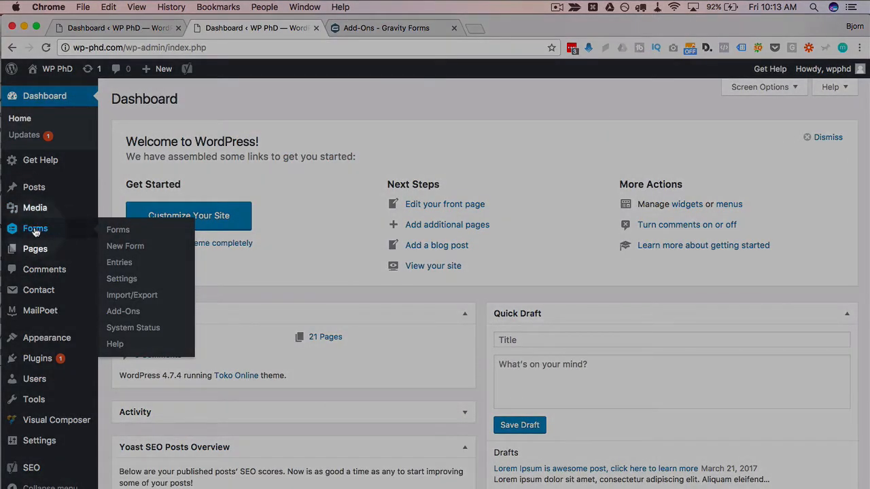
pyautogui.click(113, 315)
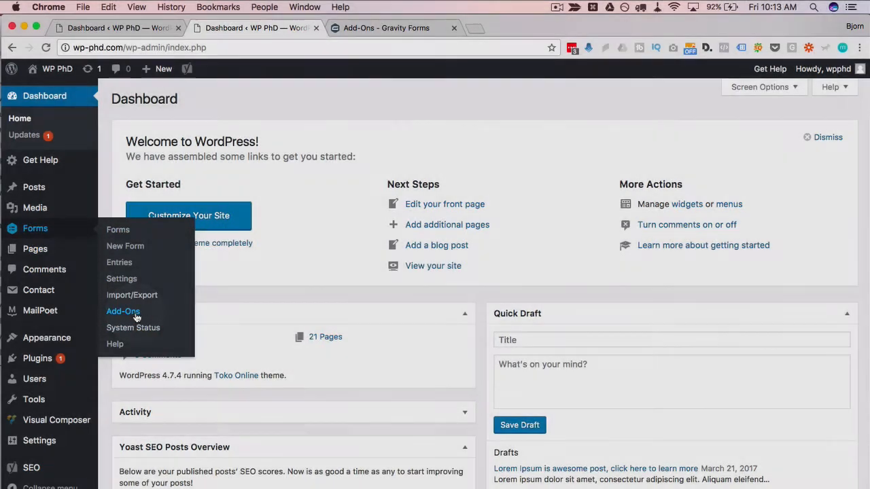
pyautogui.hotkey('ctrl', 'f')
pyautogui.write('po')
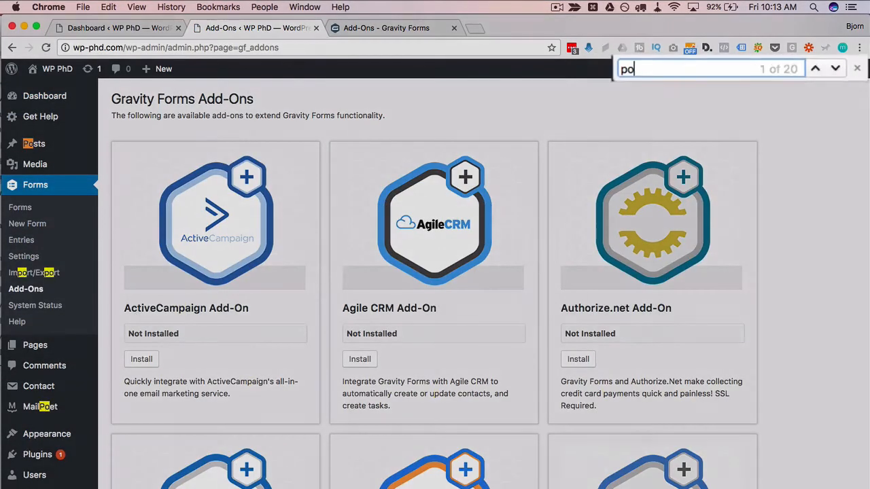
pyautogui.write('lls')
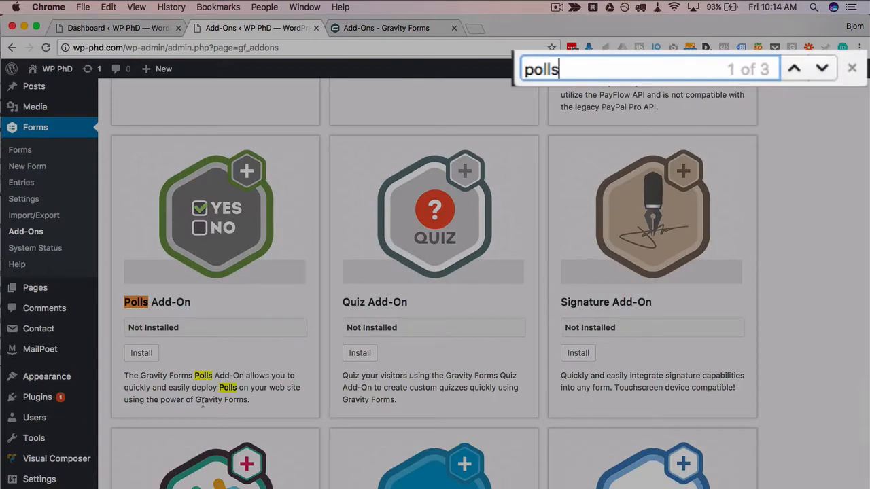
# Install the Gravity Forms Polls Add-On and activate the plugin
pyautogui.scroll(-2, 181, 260)
pyautogui.click(142, 305)
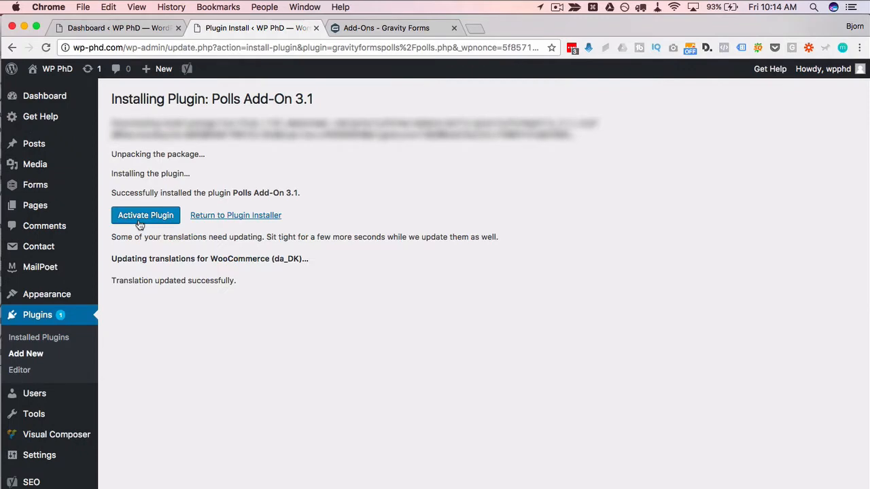
pyautogui.click(139, 216)
pyautogui.click(154, 349)
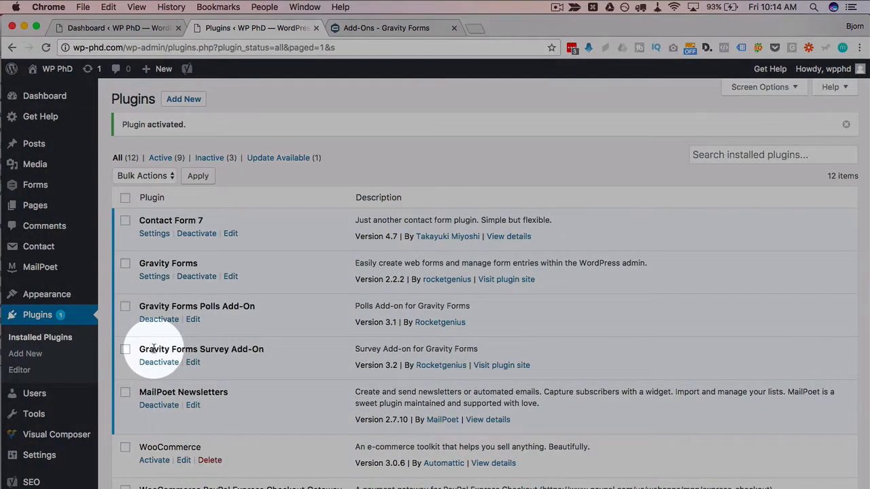
# Create a new Gravity Forms form titled "Poll"
pyautogui.moveTo(38, 188)
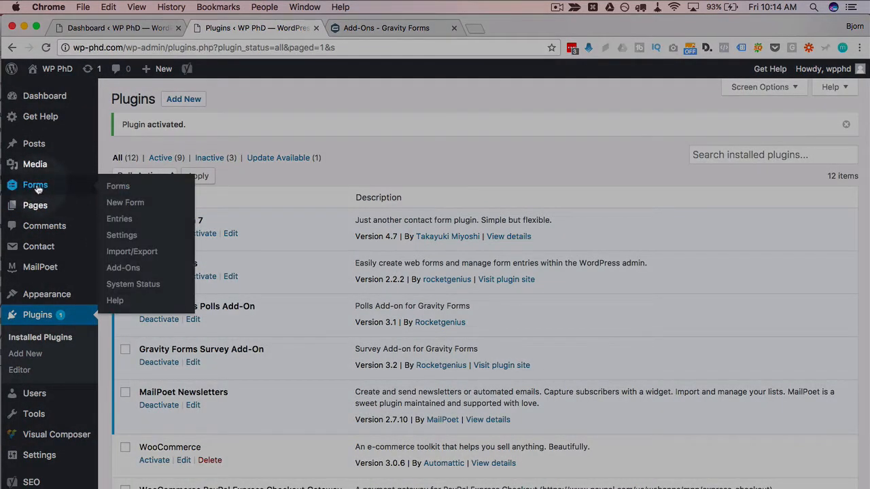
pyautogui.click(130, 206)
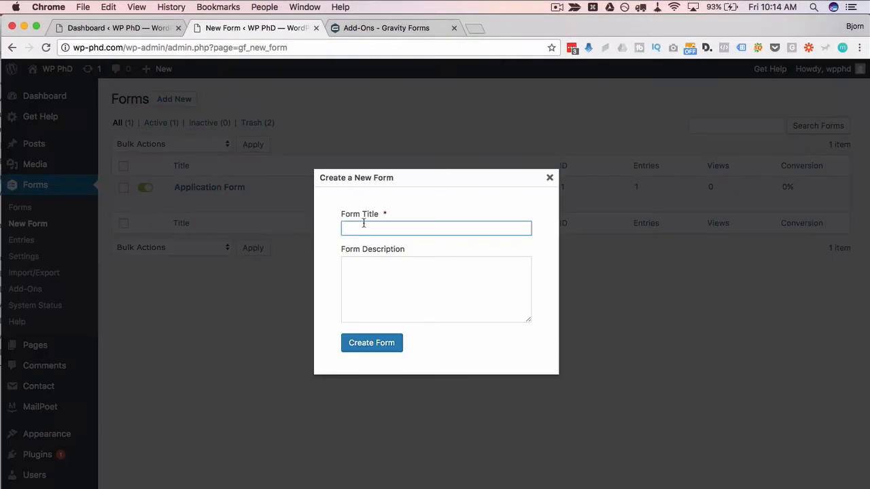
pyautogui.click(378, 344)
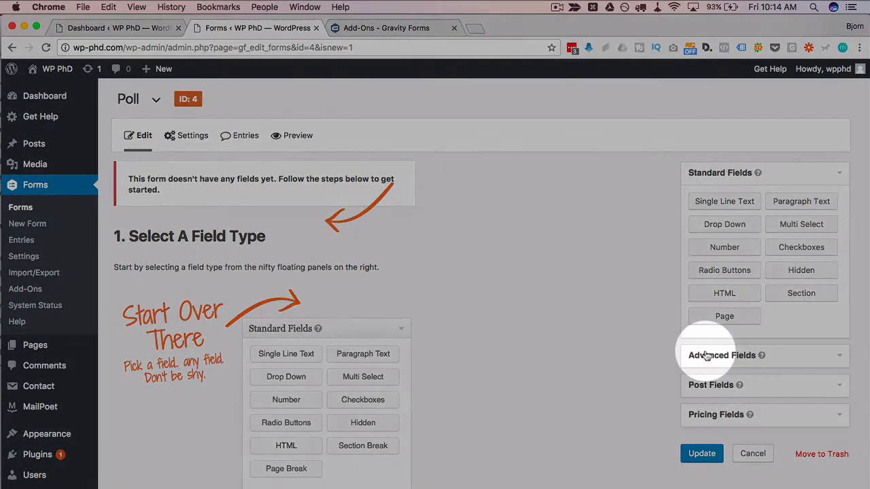
# Add a Poll field from the advanced fields to the empty form
pyautogui.click(704, 354)
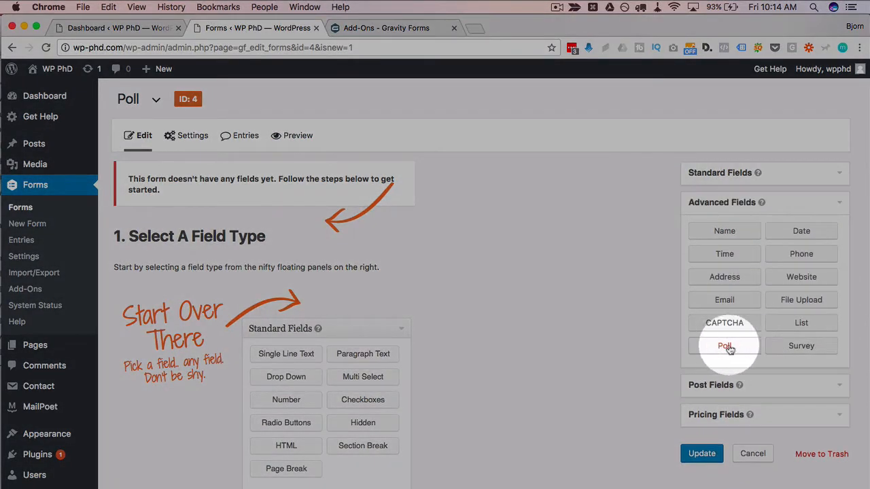
pyautogui.click(724, 348)
pyautogui.moveTo(724, 348); pyautogui.dragTo(233, 236)
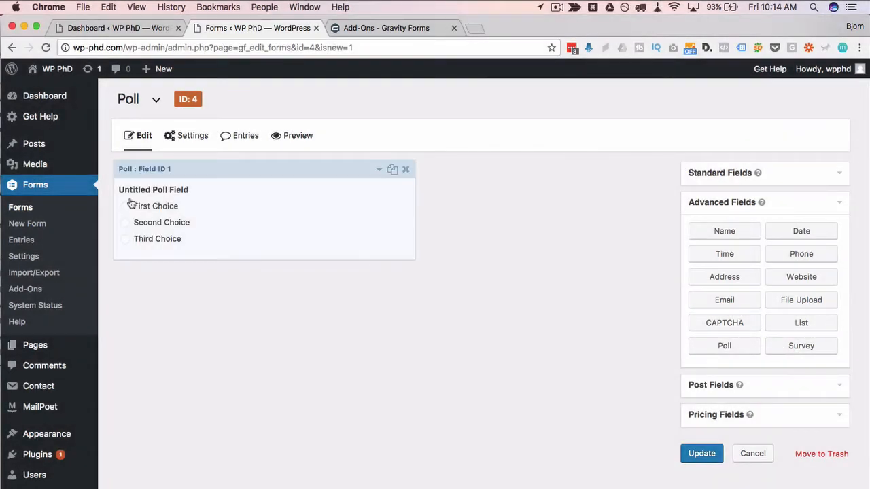
# Expand the poll field's settings and set its poll question to "How are you?"
pyautogui.click(380, 170)
pyautogui.moveTo(203, 294); pyautogui.dragTo(108, 294)
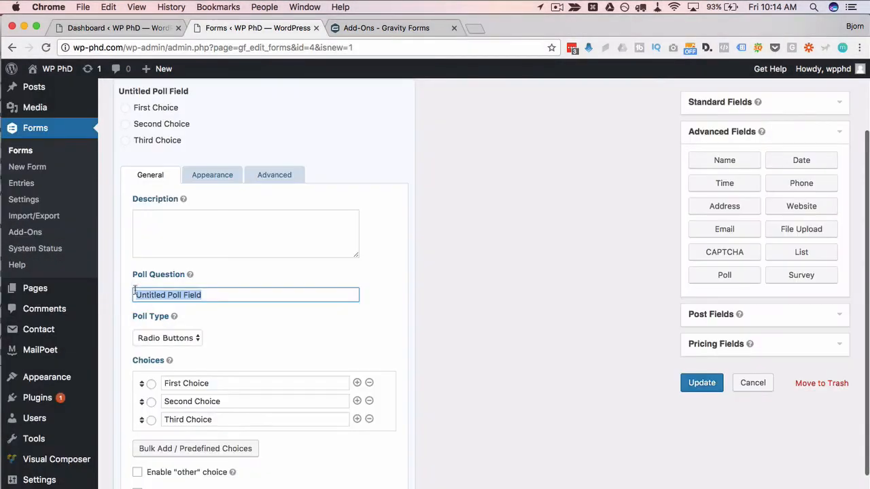
pyautogui.scroll(1, 135, 291)
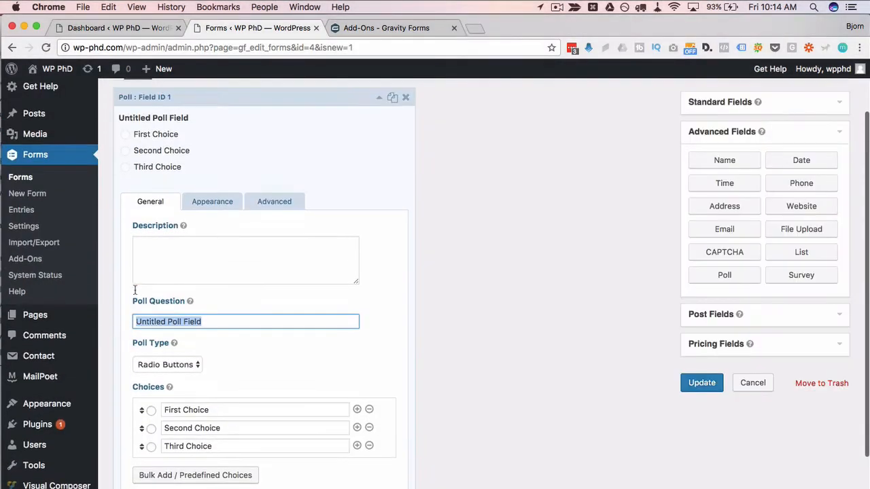
pyautogui.write('How are you?')
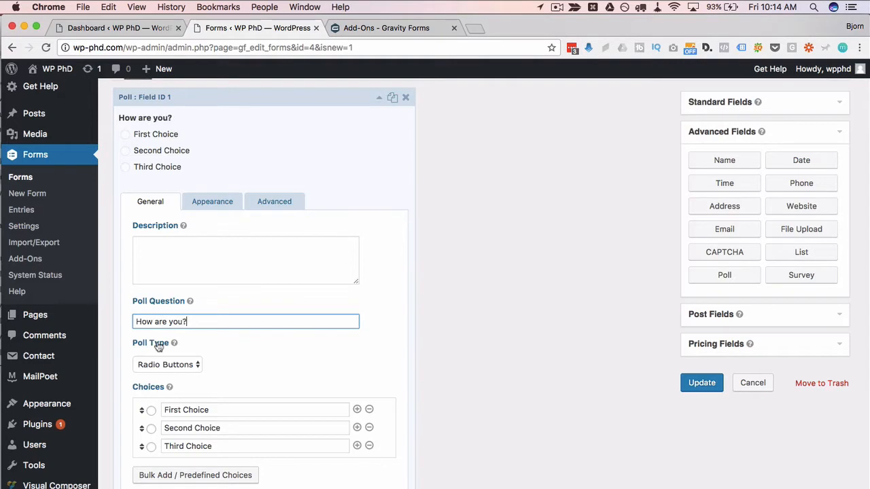
# Rename the poll's three choices to "Good", "Great" and "Super"
pyautogui.scroll(-2, 159, 347)
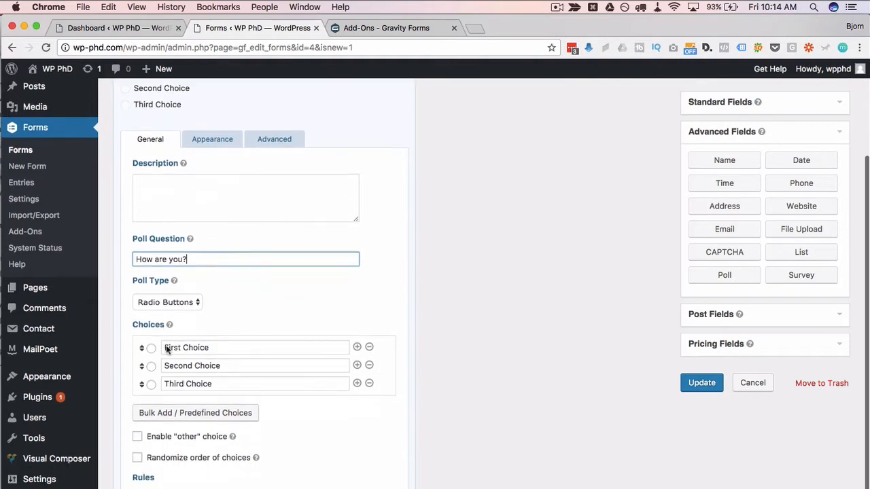
pyautogui.moveTo(215, 348); pyautogui.dragTo(121, 346)
pyautogui.write('Good')
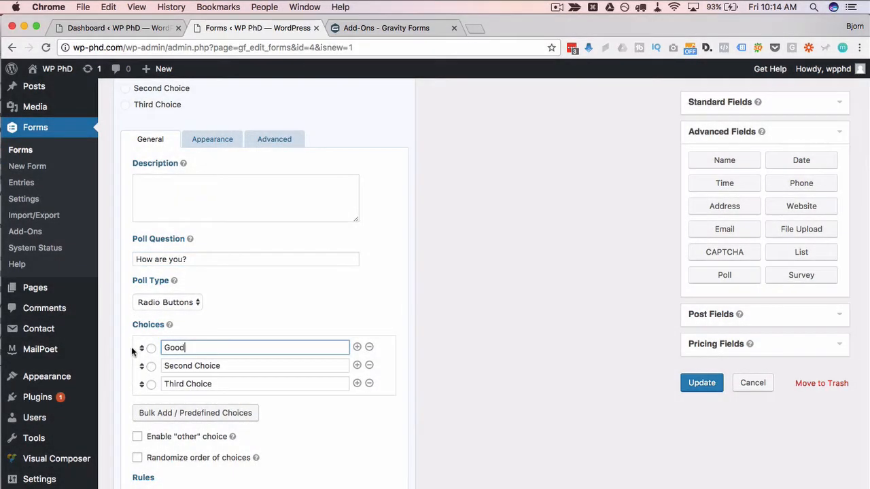
pyautogui.moveTo(235, 371); pyautogui.dragTo(140, 365)
pyautogui.write('Great')
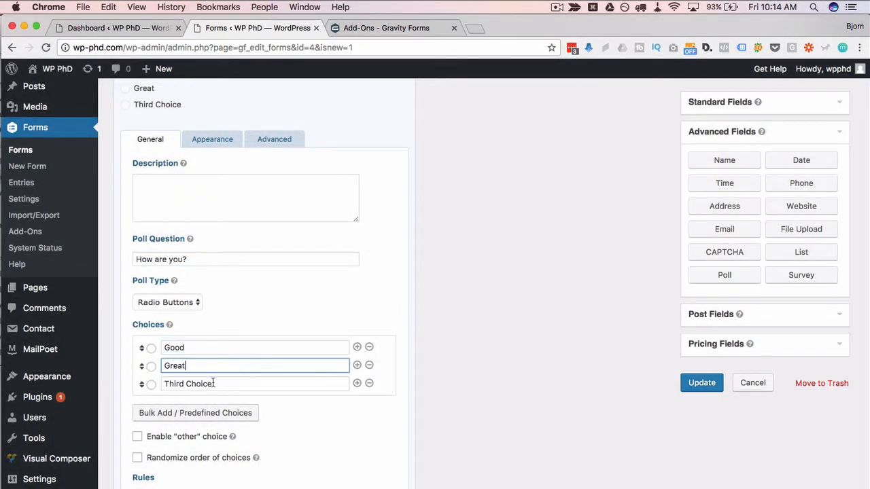
pyautogui.moveTo(215, 385); pyautogui.dragTo(145, 384)
pyautogui.write('Super')
pyautogui.click(407, 308)
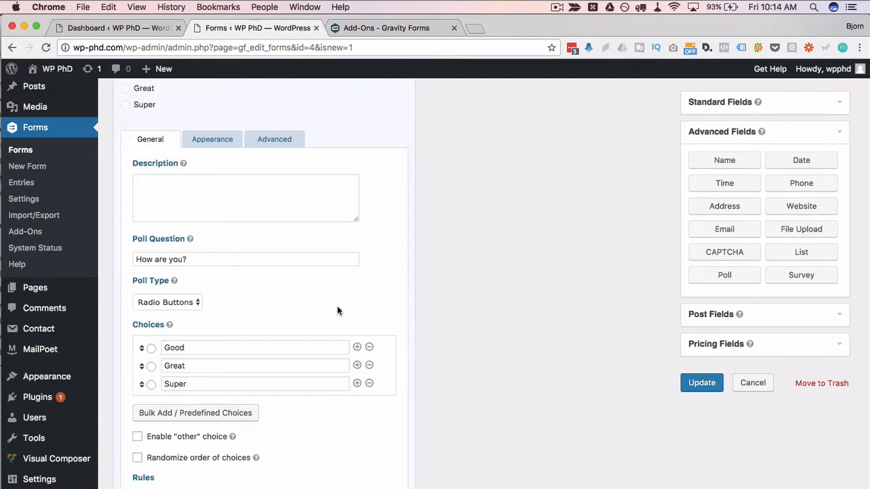
# Review the poll field's preview and the available poll type options without changing the type
pyautogui.scroll(3, 337, 311)
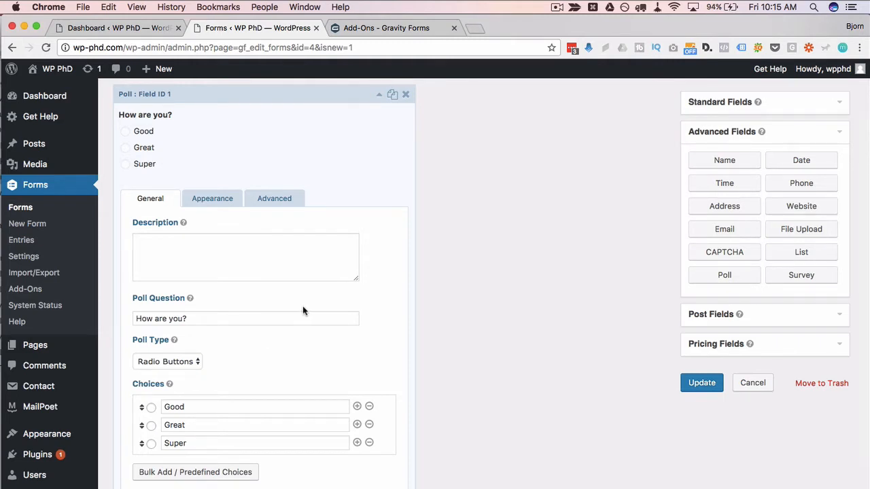
pyautogui.scroll(-2, 248, 408)
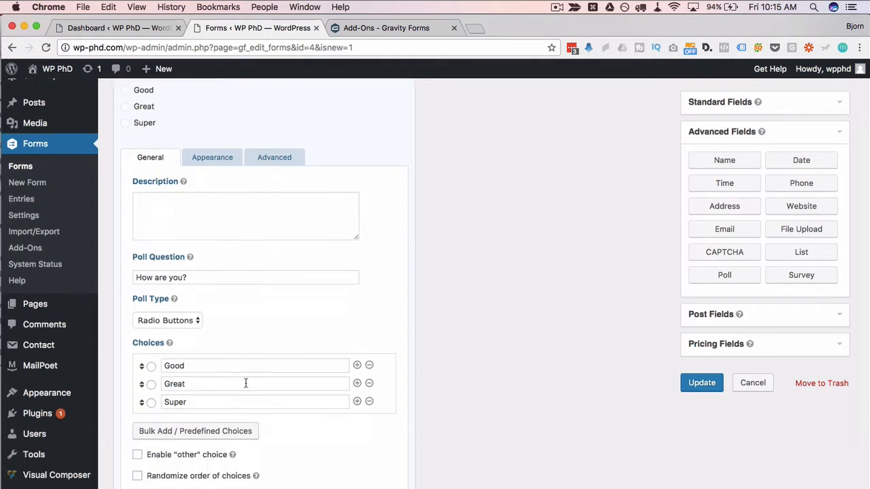
pyautogui.scroll(2, 252, 335)
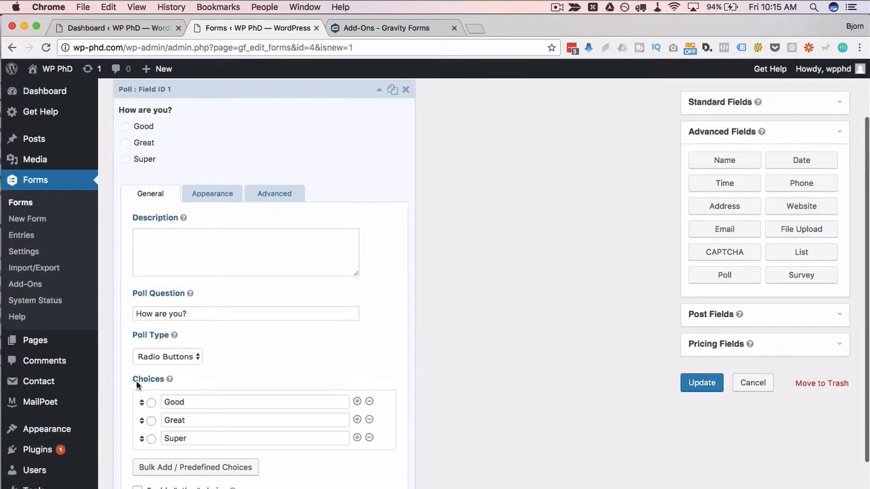
pyautogui.scroll(-2, 260, 358)
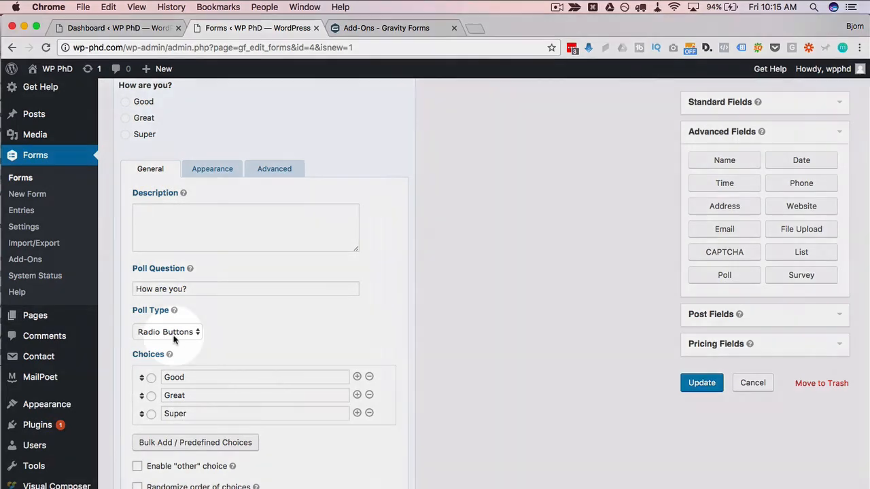
pyautogui.click(178, 332)
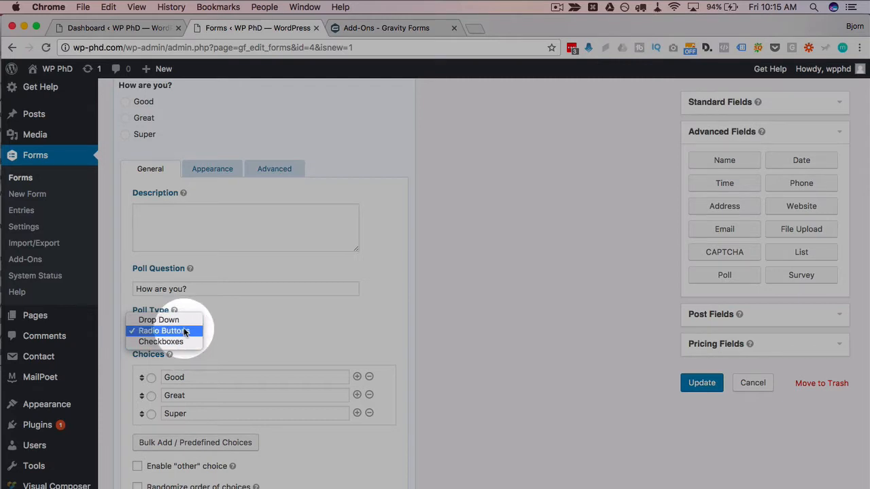
pyautogui.click(238, 324)
pyautogui.click(197, 332)
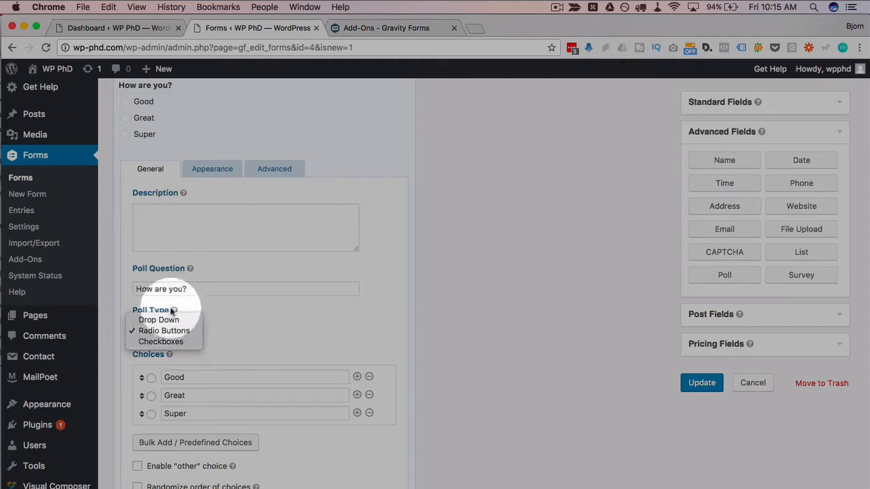
pyautogui.click(281, 323)
# Enable the "other" choice for the poll field and randomize the order of its choices
pyautogui.scroll(-3, 204, 353)
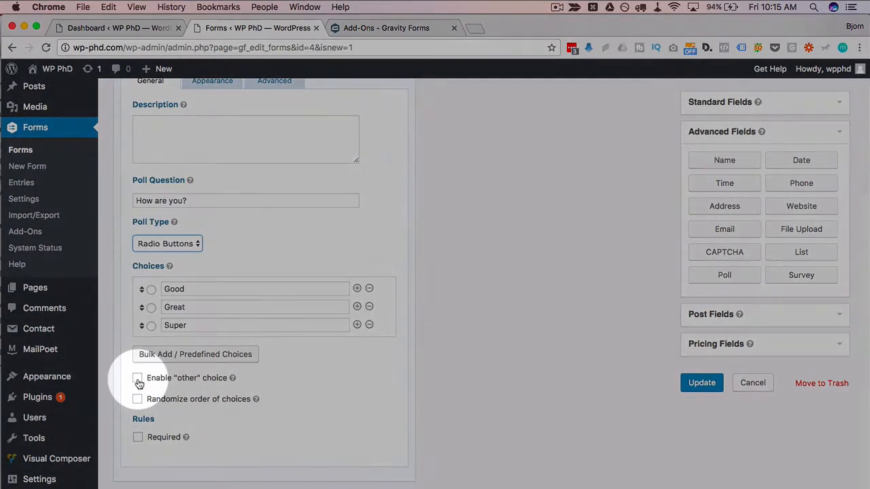
pyautogui.click(137, 379)
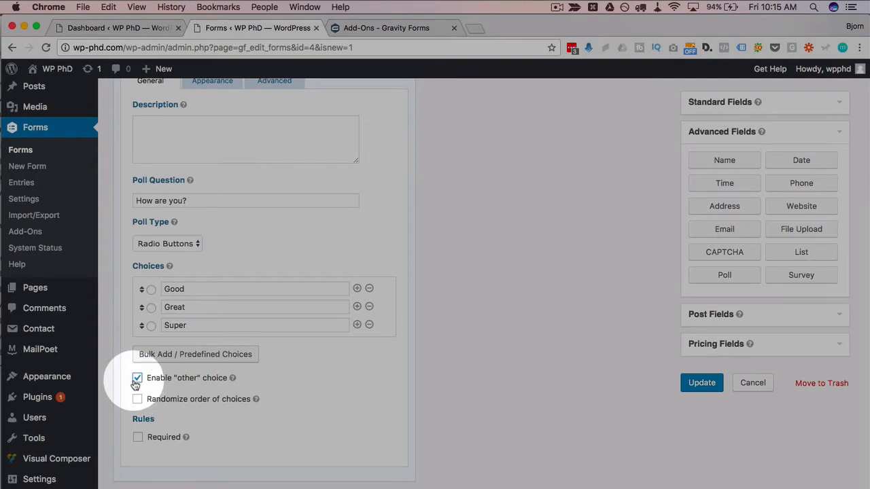
pyautogui.scroll(4, 136, 383)
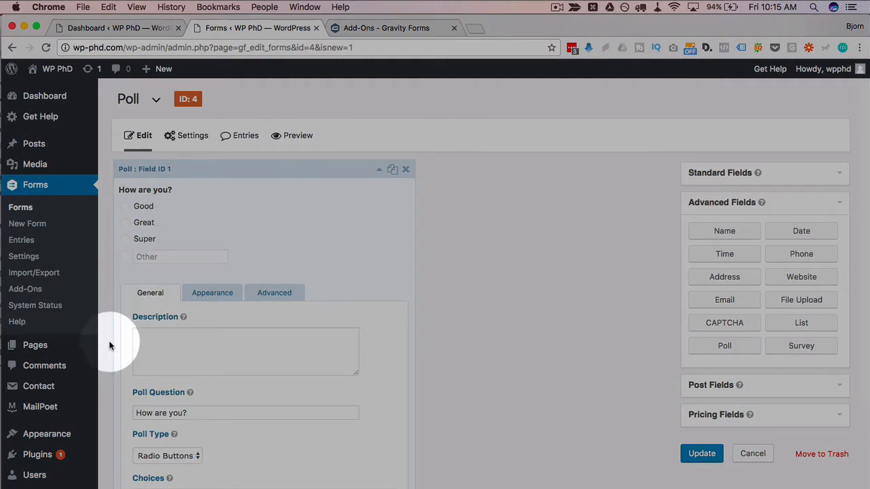
pyautogui.scroll(-3, 109, 346)
pyautogui.scroll(-2, 110, 347)
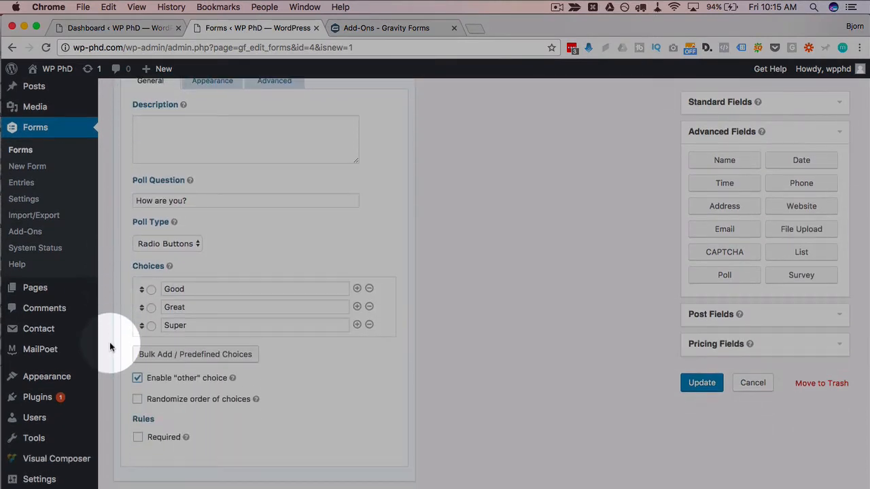
pyautogui.click(137, 401)
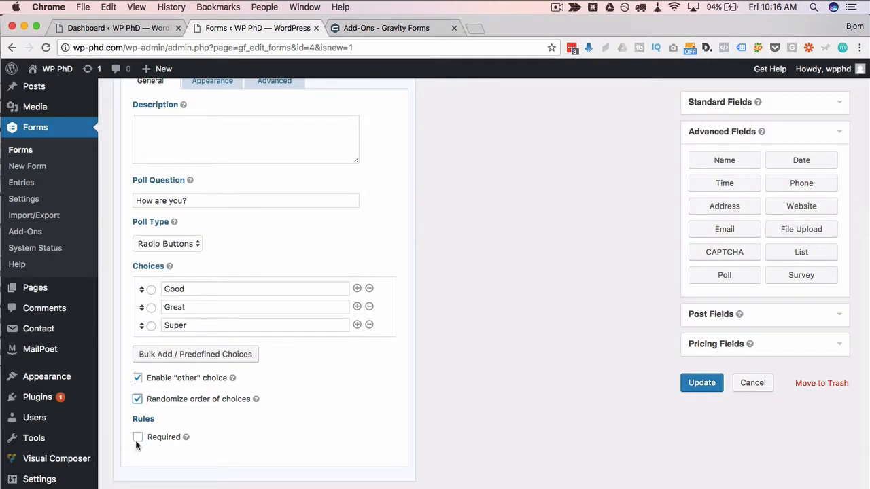
# Try adding two blank choices below "Super" in the poll field, and remove both again
pyautogui.scroll(1, 407, 374)
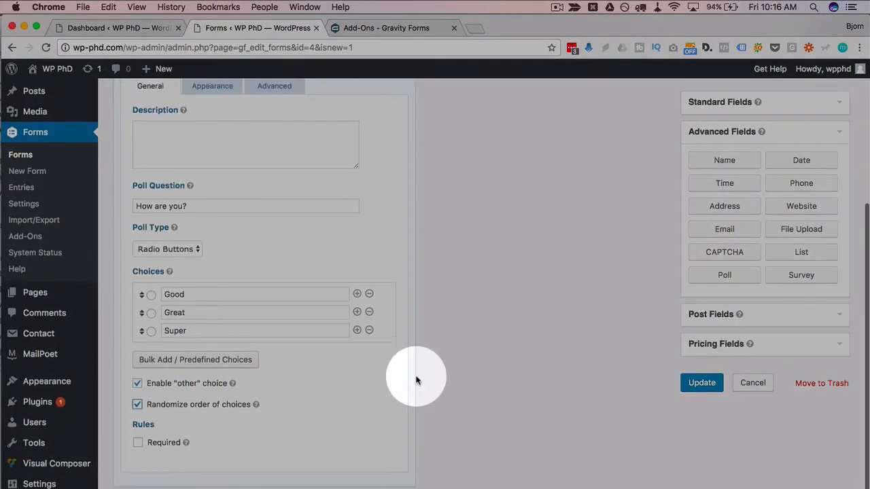
pyautogui.click(357, 337)
pyautogui.click(357, 360)
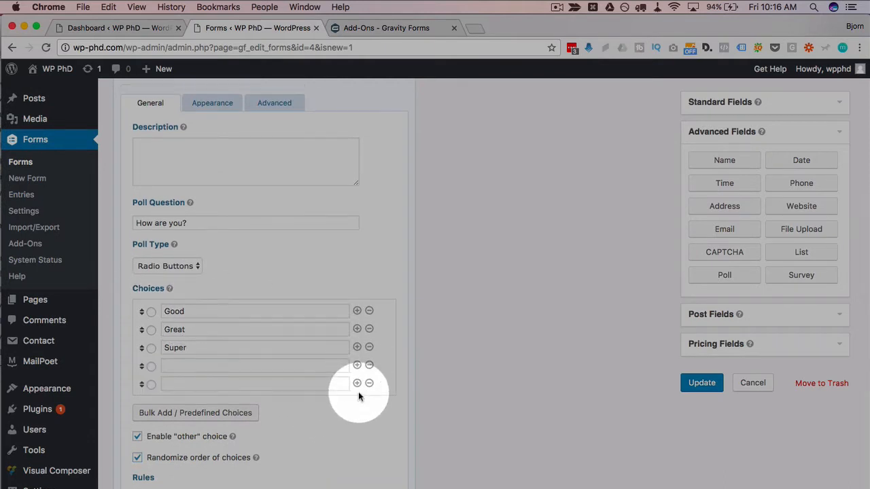
pyautogui.click(369, 383)
pyautogui.click(369, 362)
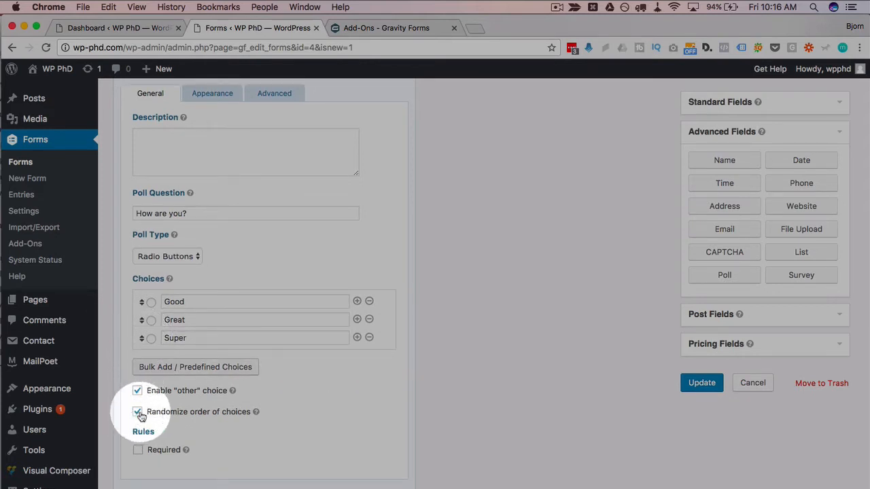
pyautogui.moveTo(141, 337)
pyautogui.mouseDown()
pyautogui.moveTo(142, 317)
pyautogui.moveTo(140, 350)
pyautogui.mouseUp()
# Save the poll form with its current question and choices
pyautogui.scroll(3, 511, 404)
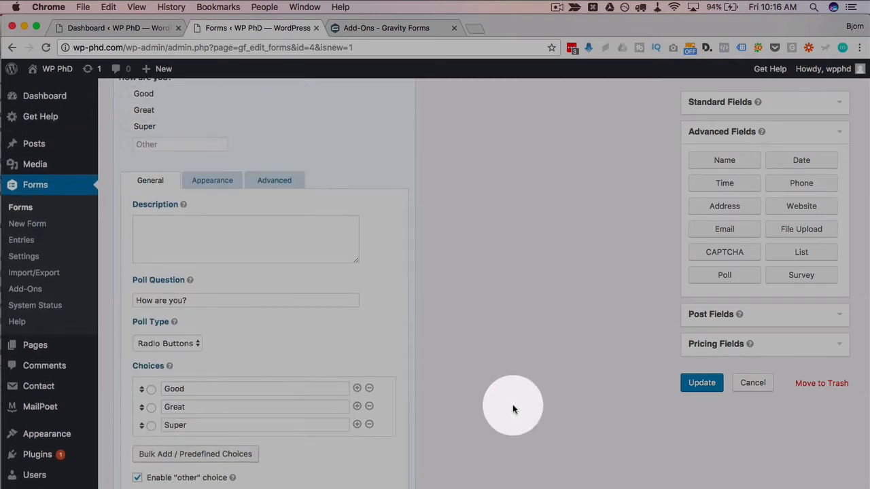
pyautogui.click(697, 391)
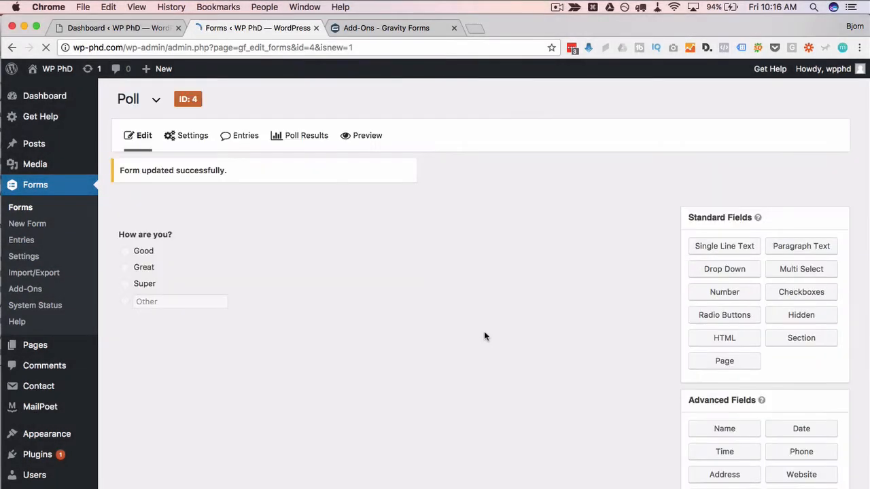
# Reopen the poll field and examine its appearance settings for description placement, custom validation message and custom CSS class
pyautogui.click(366, 213)
pyautogui.scroll(-2, 245, 292)
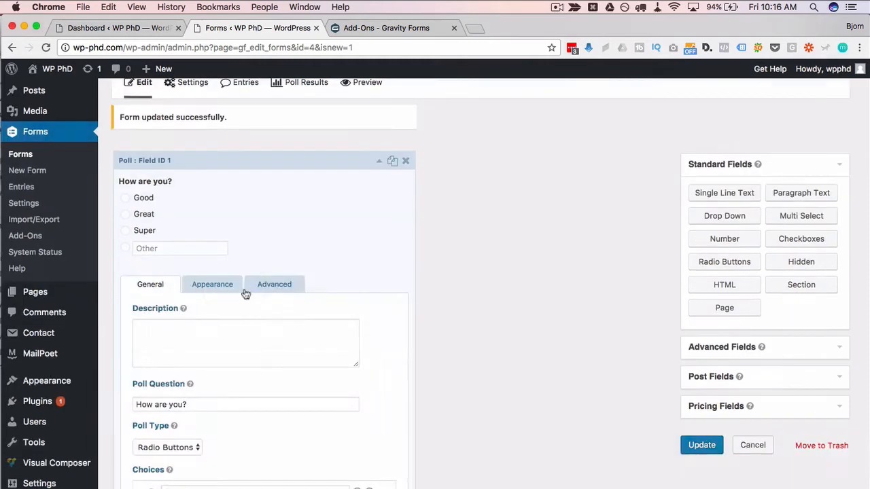
pyautogui.click(222, 288)
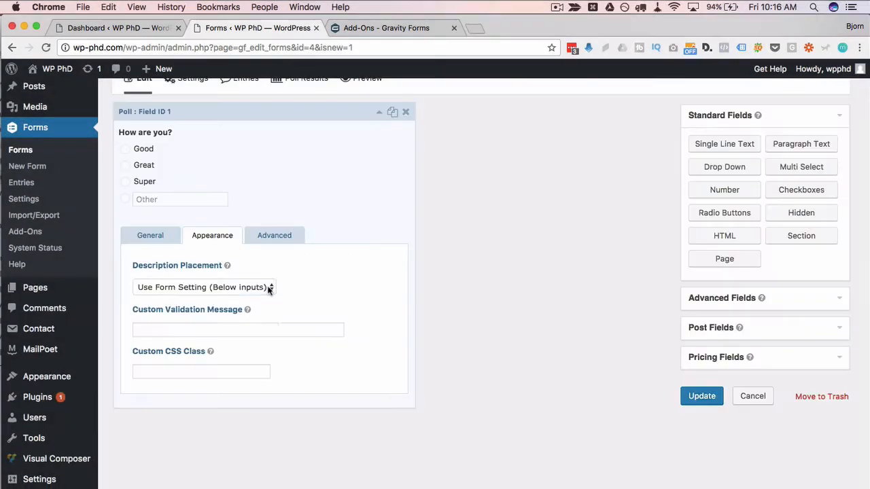
pyautogui.click(269, 288)
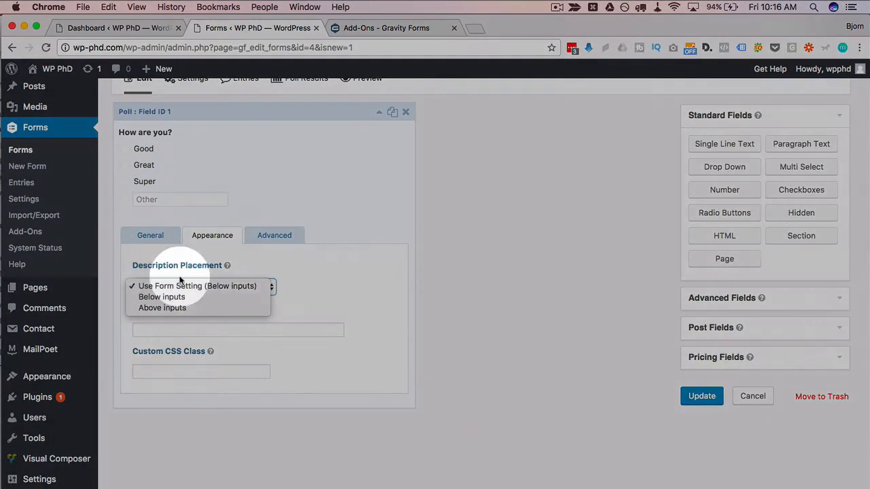
pyautogui.click(333, 301)
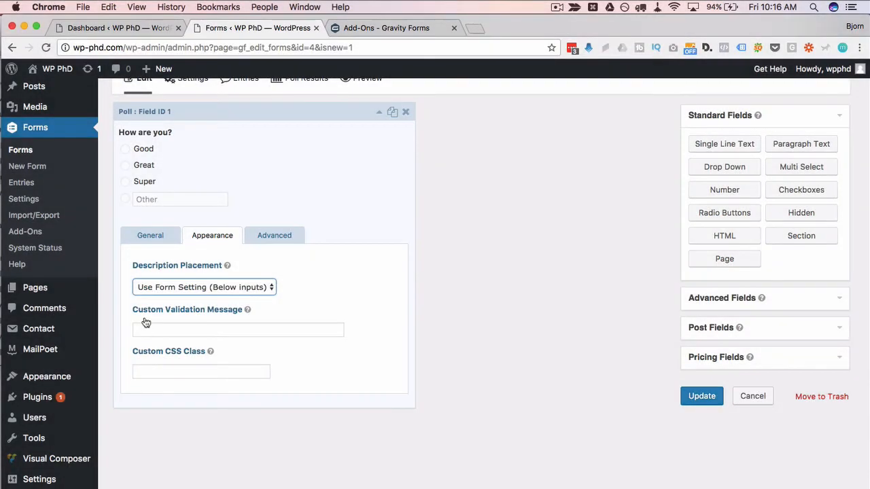
pyautogui.click(150, 331)
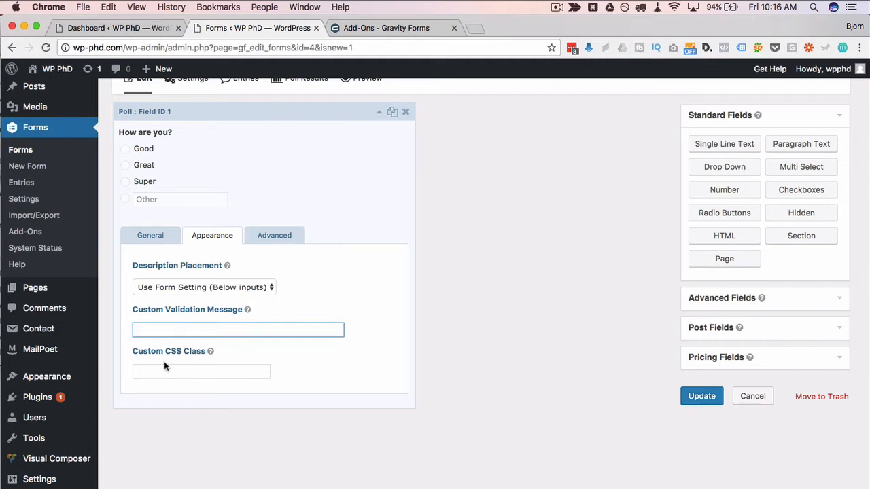
pyautogui.click(204, 371)
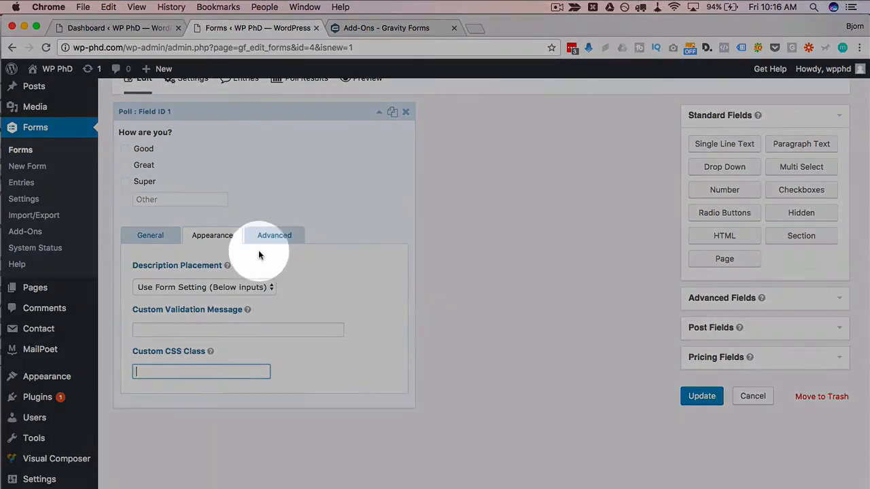
# Examine the poll field's advanced settings for admin field label and visibility, keeping the field visible
pyautogui.click(274, 235)
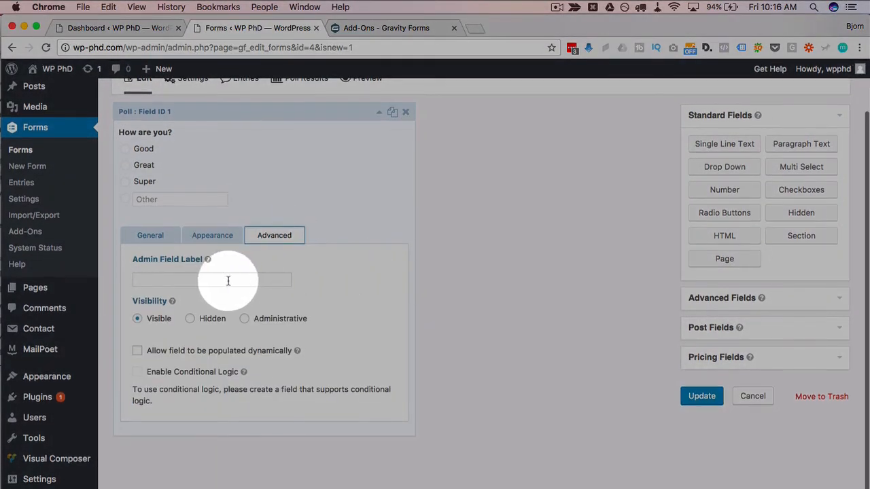
pyautogui.click(145, 284)
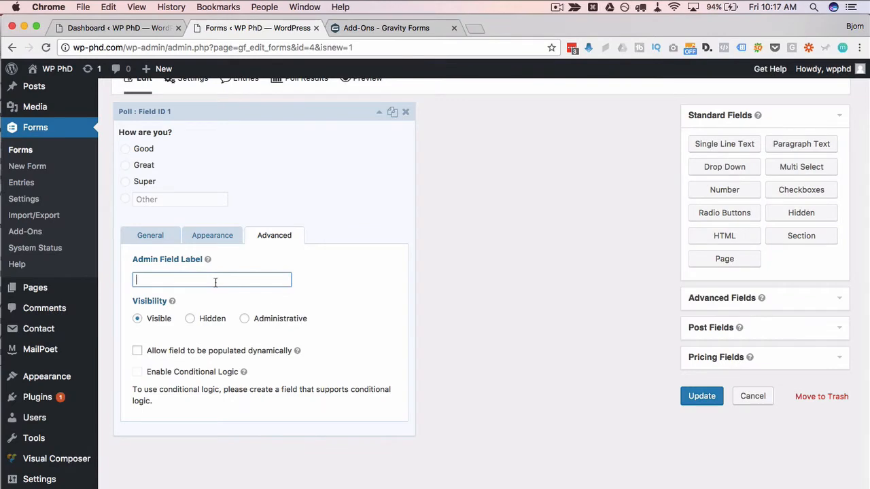
pyautogui.click(138, 319)
pyautogui.click(137, 324)
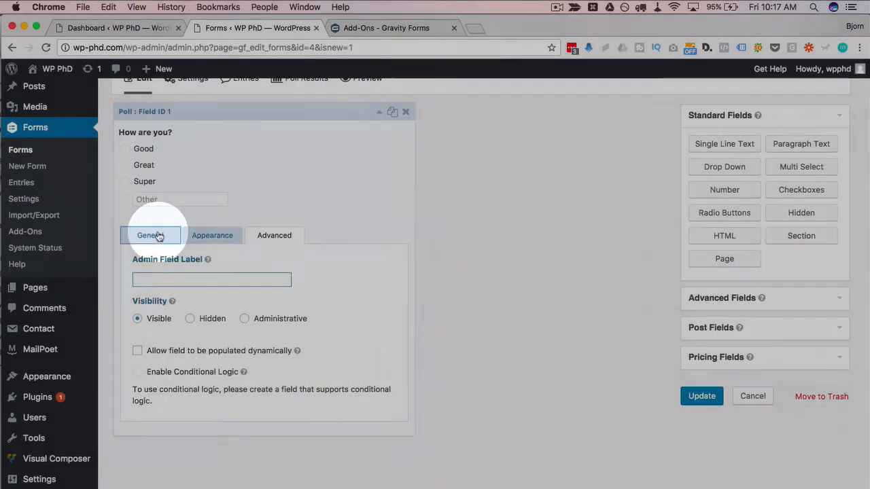
# Return to the poll field's general settings and update the form
pyautogui.click(150, 235)
pyautogui.scroll(-3, 464, 286)
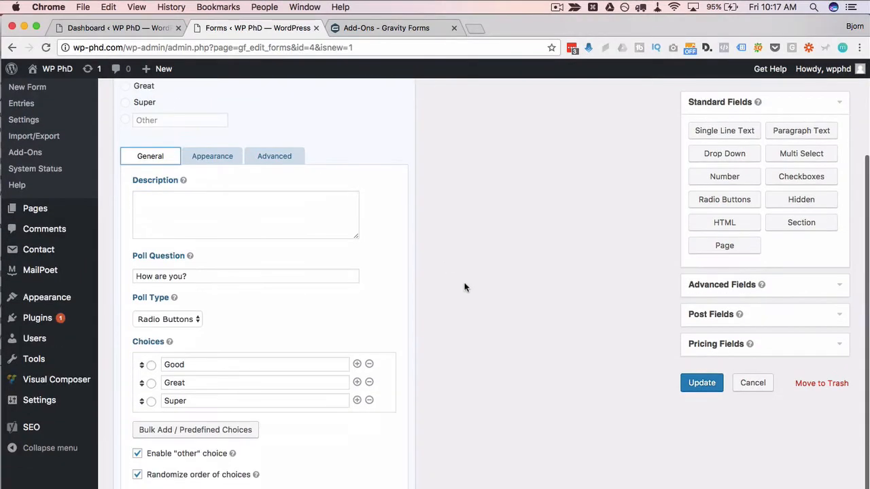
pyautogui.click(702, 383)
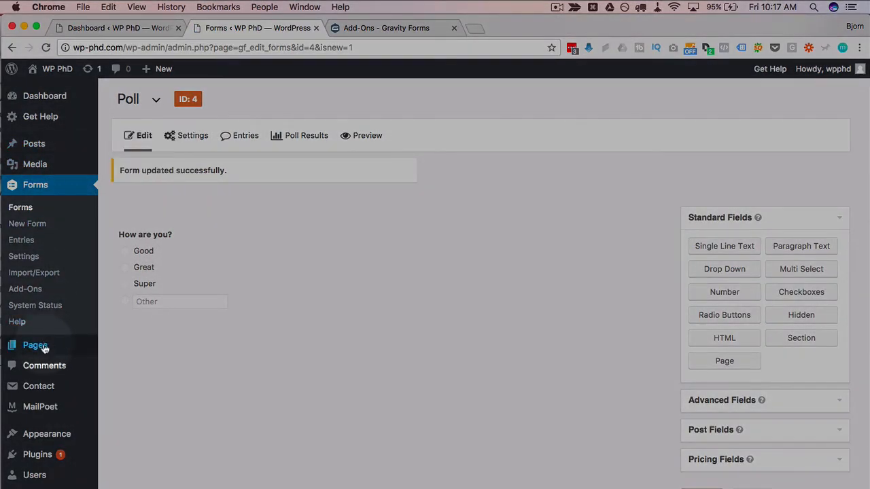
# Create a new WordPress page in a separate browser tab and title it "Poll"
pyautogui.moveTo(101, 348)
pyautogui.keyDown('super'); pyautogui.click(120, 363); pyautogui.keyUp('super')
pyautogui.click(374, 28)
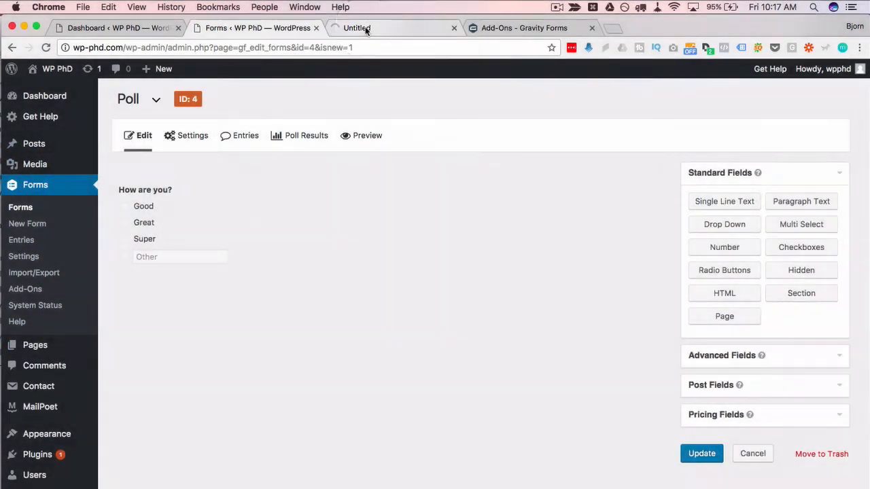
pyautogui.write('Poll')
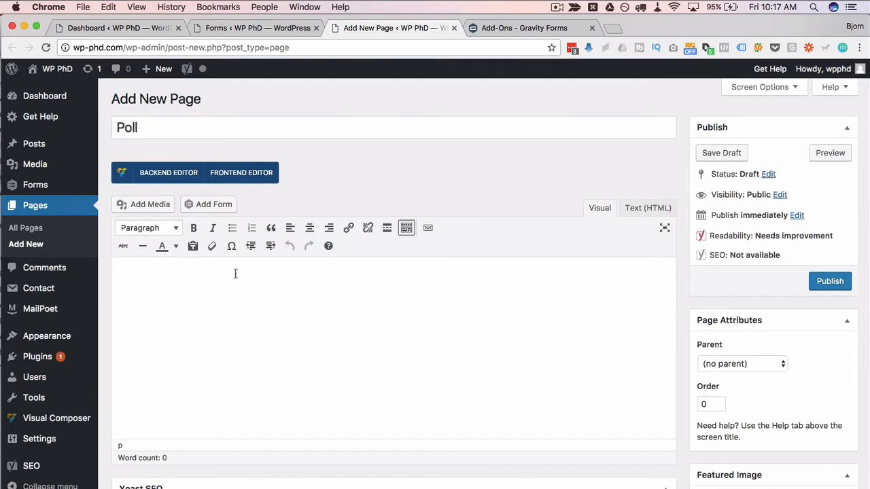
# Insert the Poll form into the page body with the form title and form description turned off
pyautogui.click(139, 294)
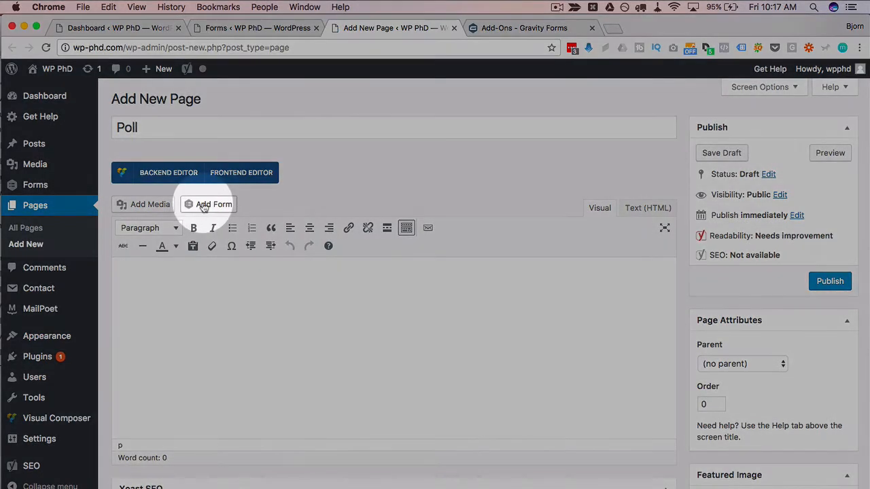
pyautogui.click(198, 203)
pyautogui.click(257, 189)
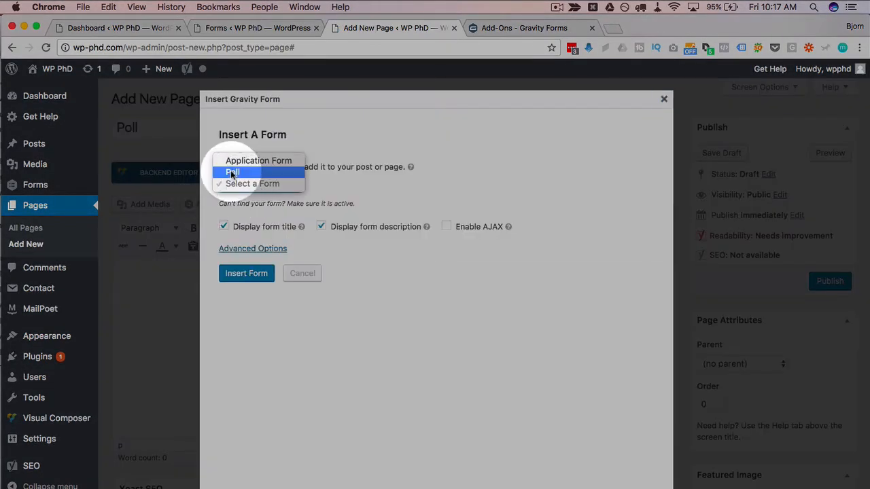
pyautogui.click(232, 172)
pyautogui.click(265, 229)
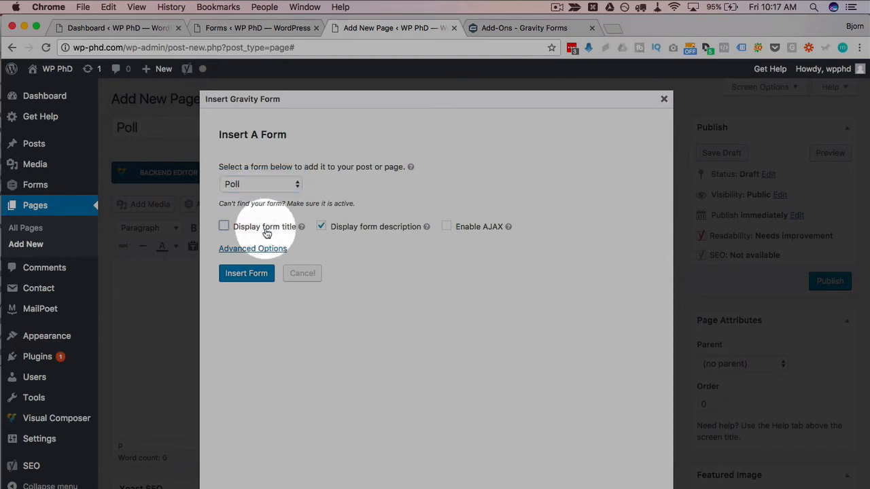
pyautogui.click(338, 229)
pyautogui.click(246, 274)
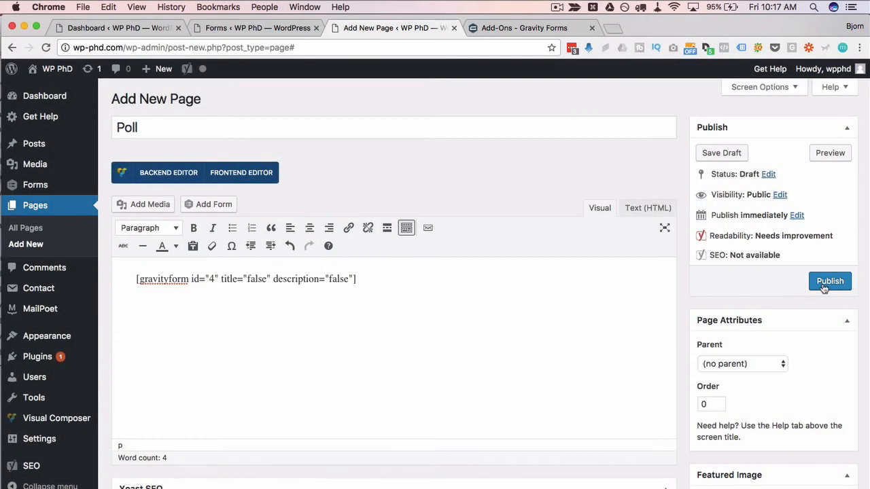
# Publish the Poll page and open its live version in a new browser tab to view the form
pyautogui.click(830, 281)
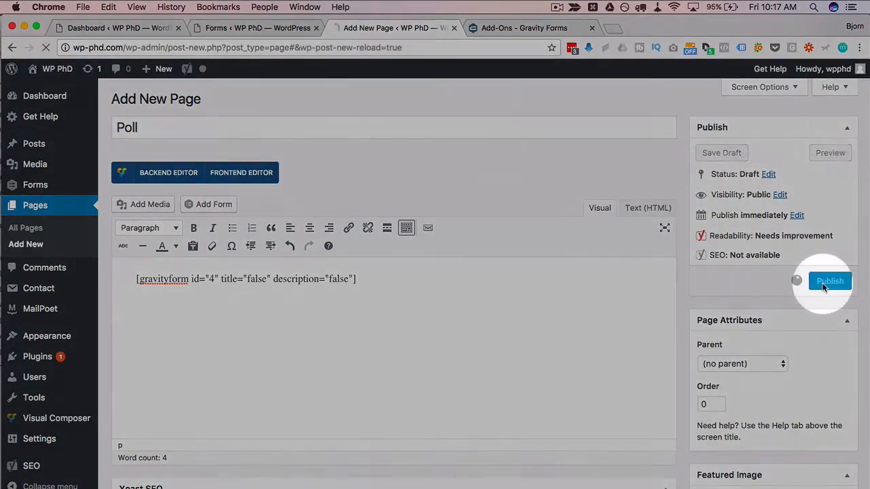
pyautogui.keyDown('super'); pyautogui.click(193, 187); pyautogui.keyUp('super')
pyautogui.click(491, 28)
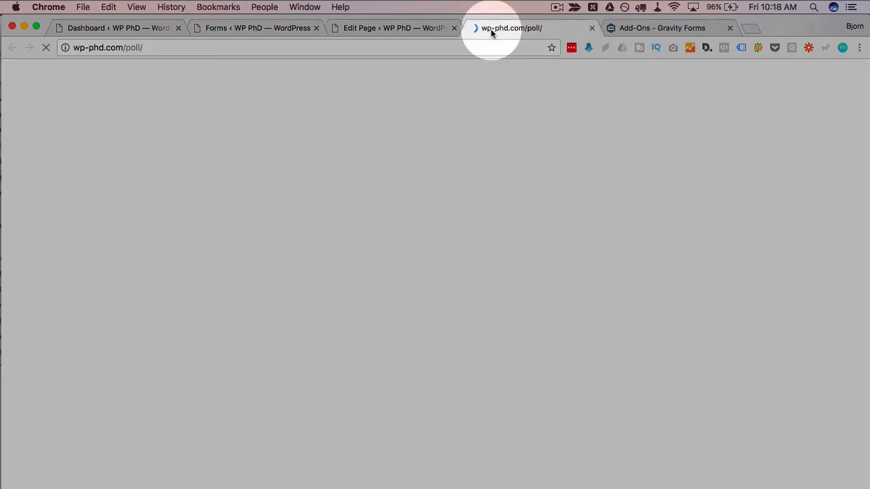
pyautogui.scroll(-5, 190, 277)
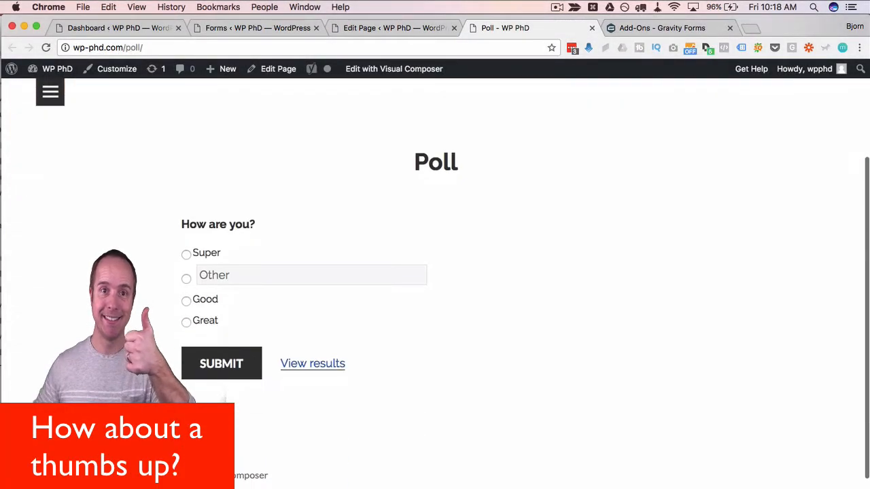
pyautogui.scroll(-2, 191, 277)
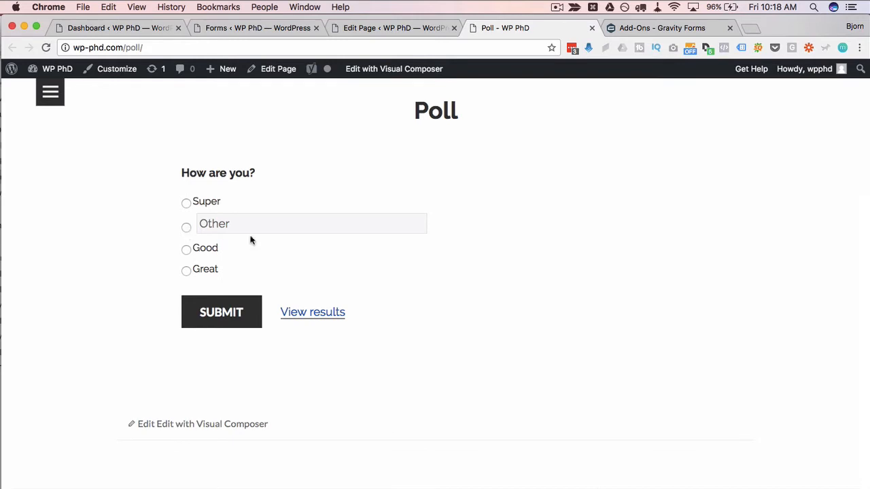
# Answer the live poll with the other choice "Fantastic" and submit it
pyautogui.click(204, 228)
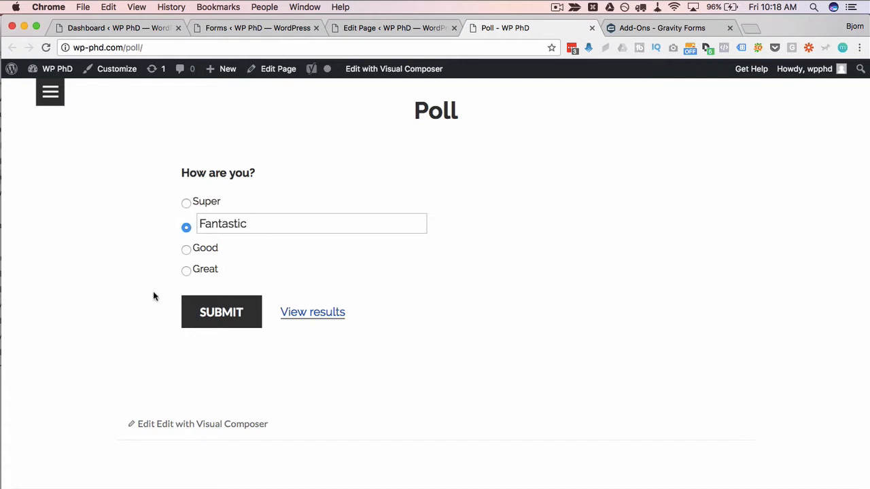
pyautogui.click(208, 318)
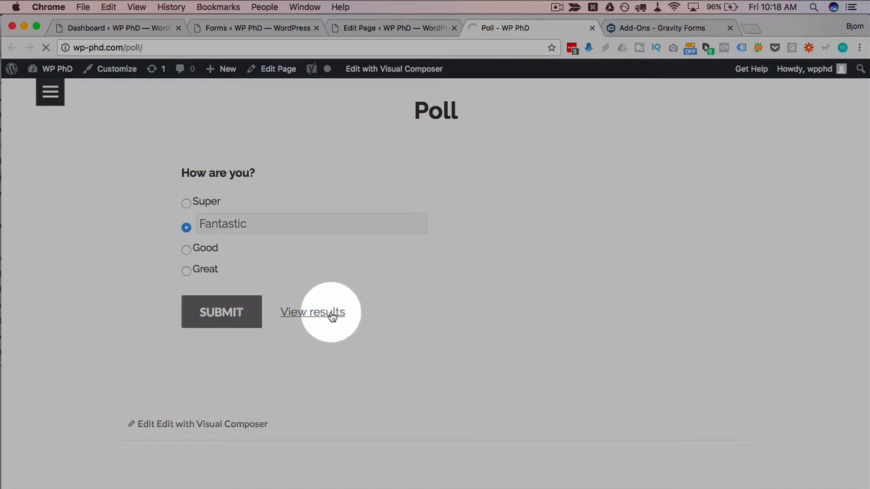
pyautogui.click(300, 317)
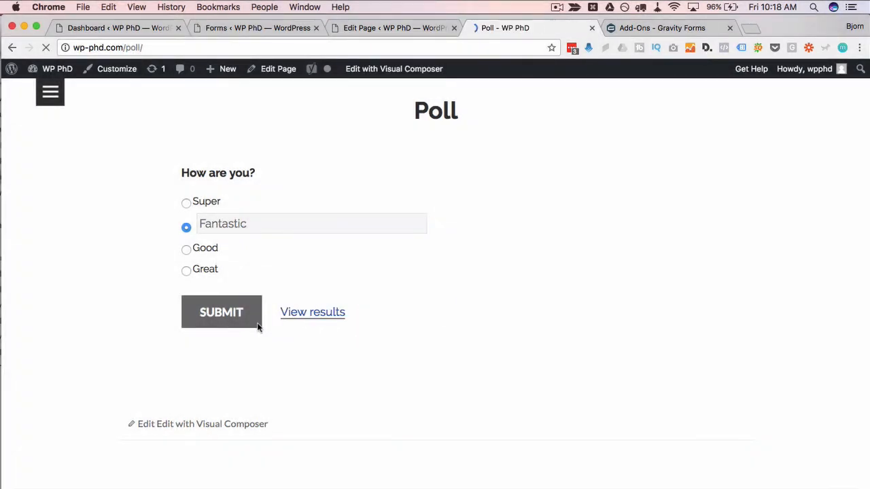
# Review the poll results and the confirmation message shown on the live page
pyautogui.scroll(-4, 241, 316)
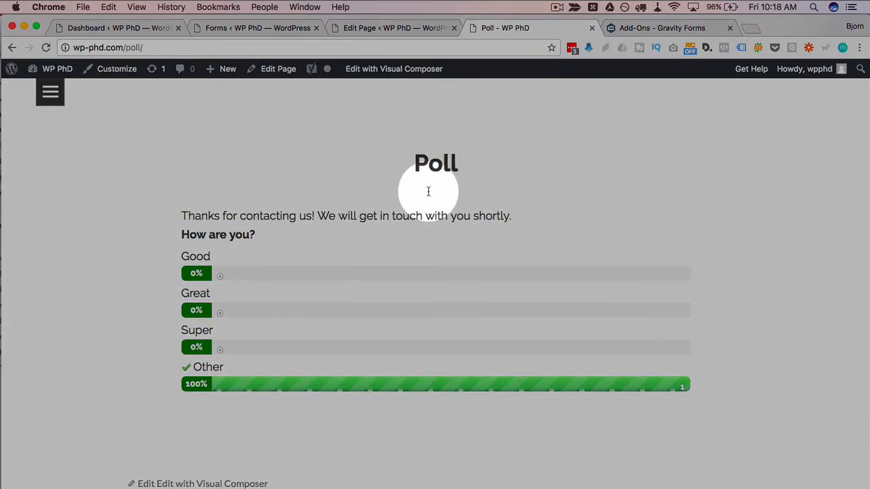
pyautogui.tripleClick(514, 215)
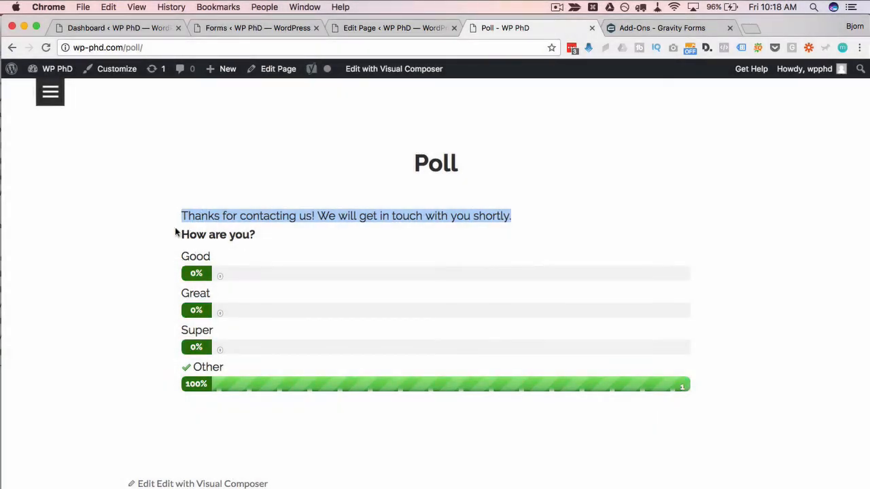
pyautogui.scroll(3, 276, 240)
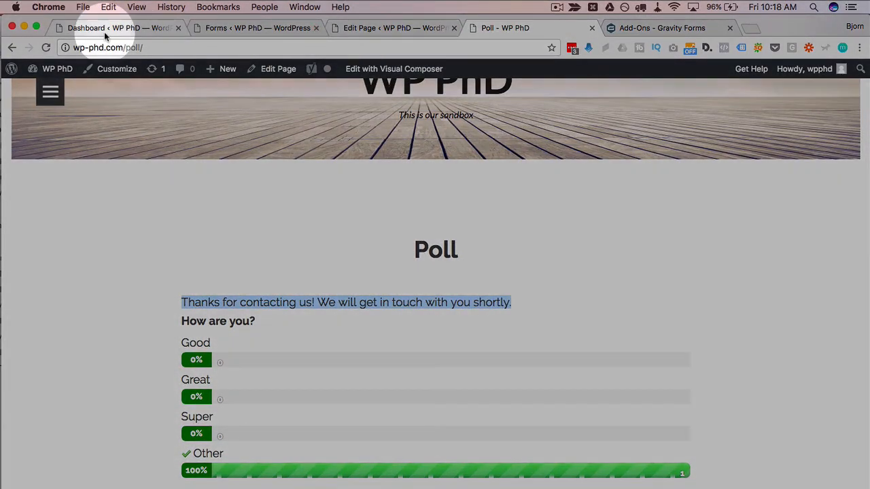
# Open the Poll form's default confirmation for editing and replace its message with "Thank you for taking our poll."
pyautogui.click(208, 31)
pyautogui.moveTo(187, 135)
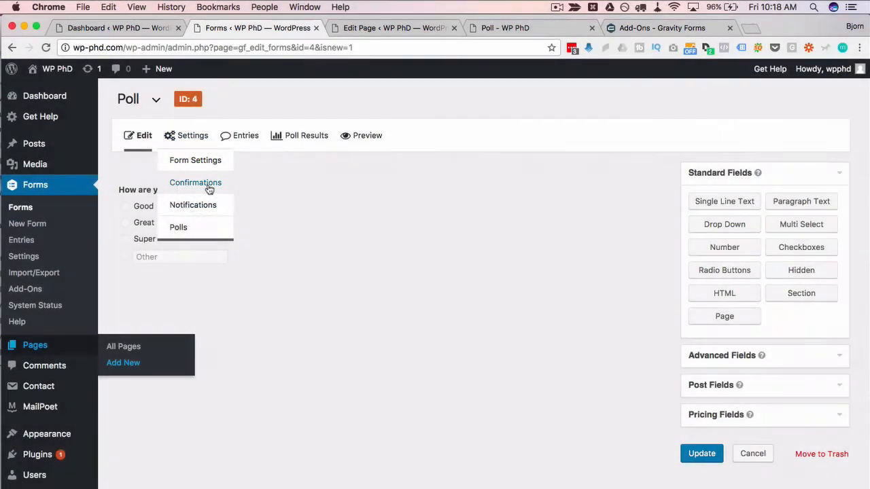
pyautogui.click(209, 188)
pyautogui.moveTo(564, 235); pyautogui.dragTo(790, 235)
pyautogui.click(261, 248)
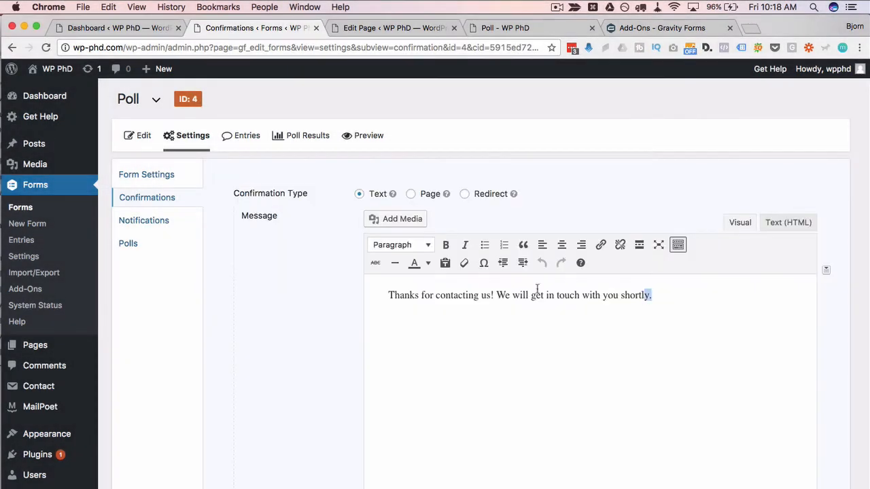
pyautogui.moveTo(537, 289); pyautogui.dragTo(348, 292)
pyautogui.write('Thank you for taking our poll.')
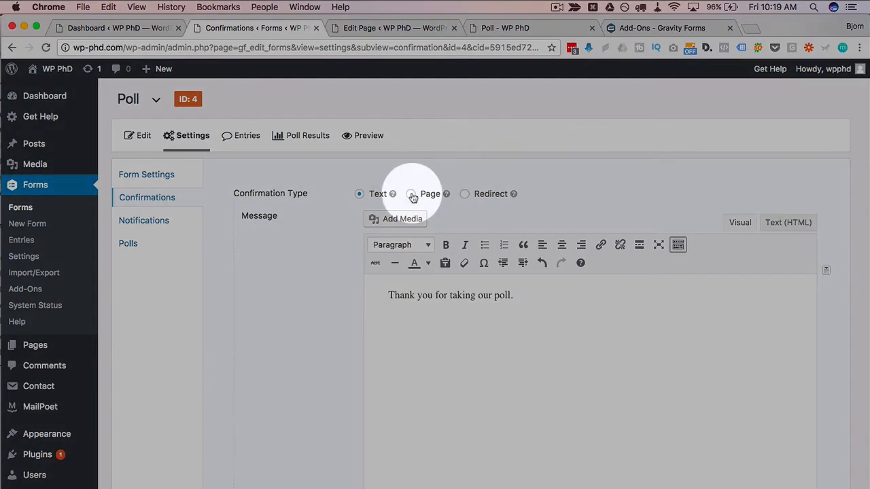
# Look over the options of the Page and Redirect confirmation types for the Poll form
pyautogui.click(412, 195)
pyautogui.click(421, 220)
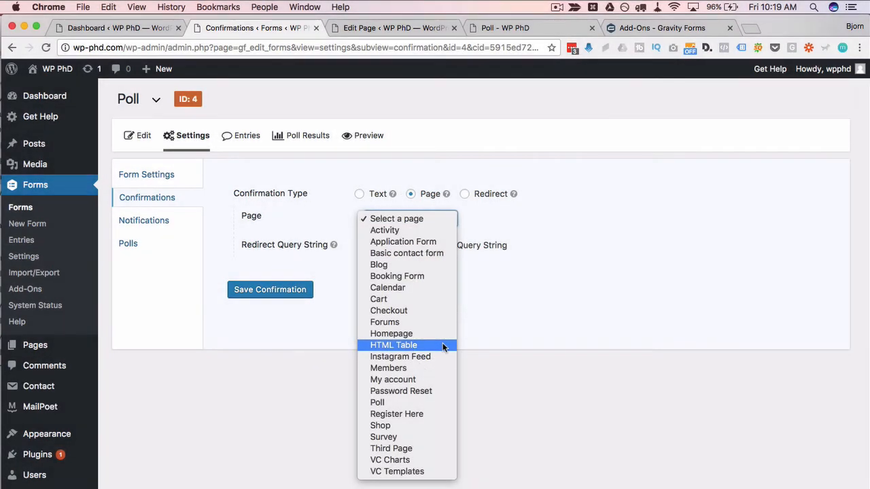
pyautogui.click(435, 345)
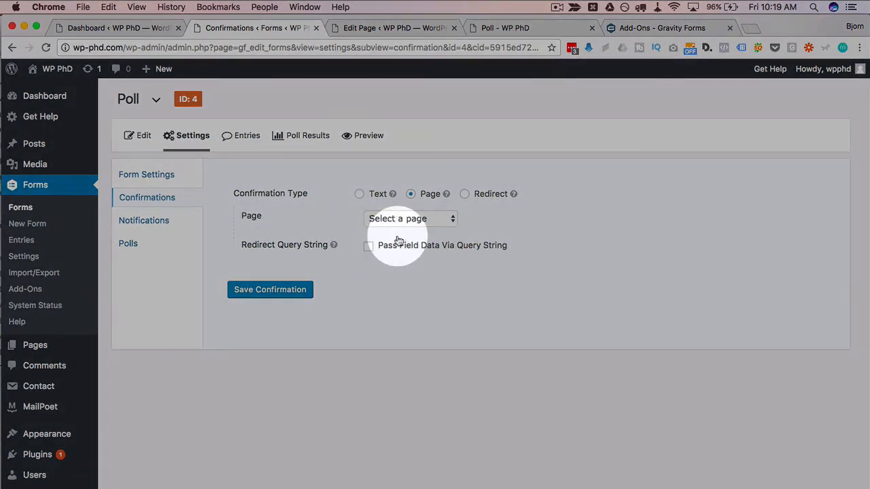
pyautogui.click(470, 193)
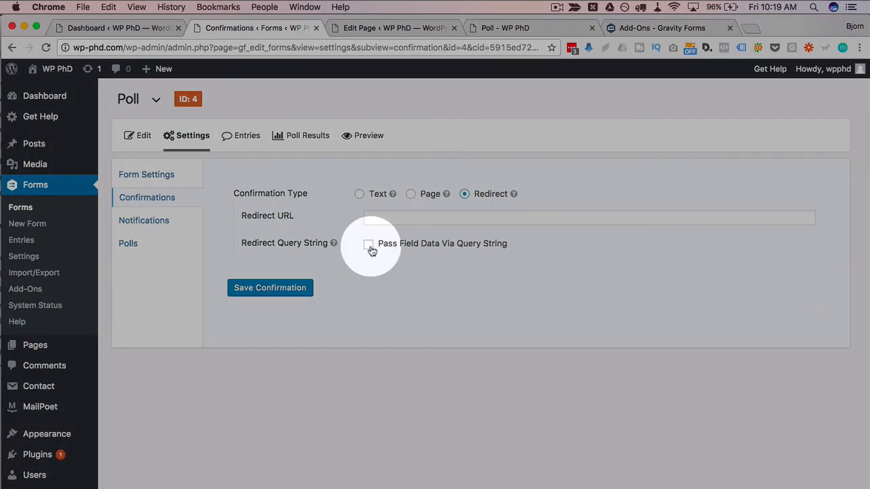
# Set the Poll form's confirmation type back to Text and save the confirmation
pyautogui.click(359, 195)
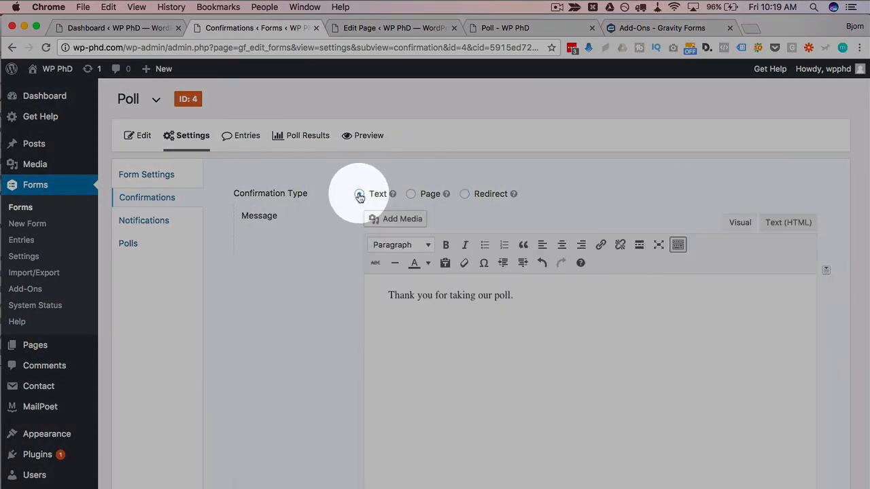
pyautogui.scroll(-5, 306, 352)
pyautogui.click(269, 442)
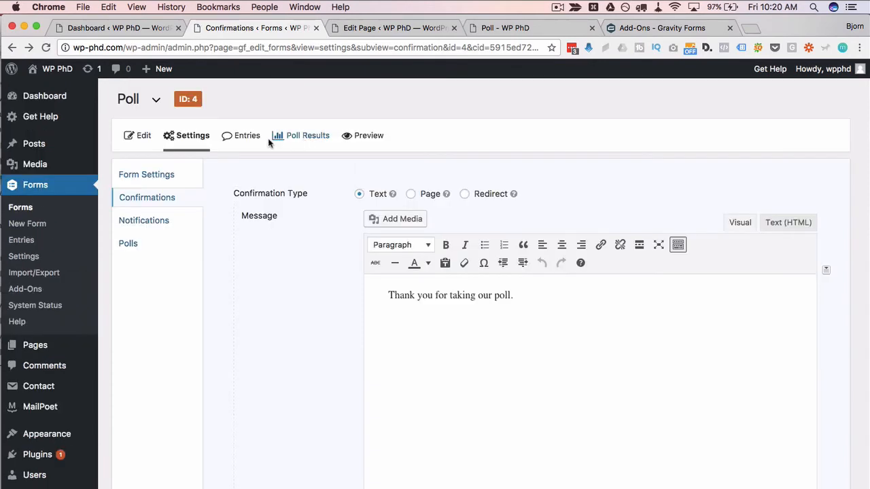
# View the Poll form's results chart in the WordPress admin and examine the frequency of each answer
pyautogui.click(294, 141)
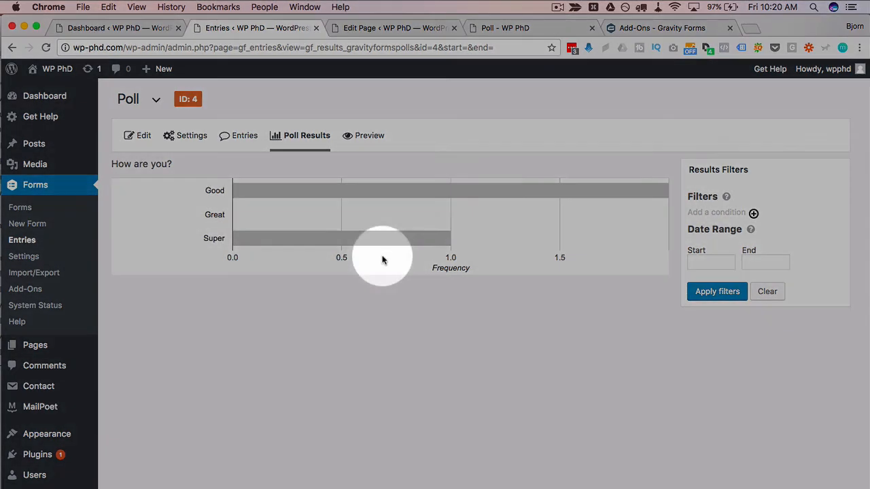
pyautogui.moveTo(252, 190)
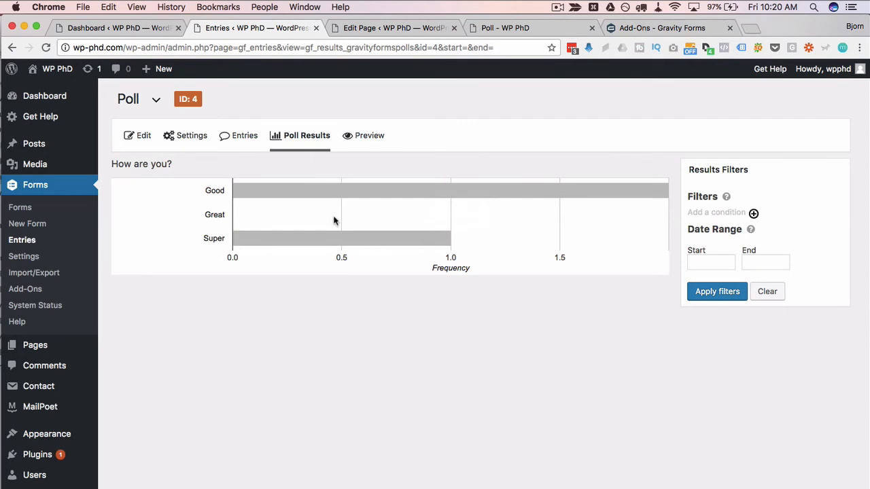
pyautogui.moveTo(339, 236)
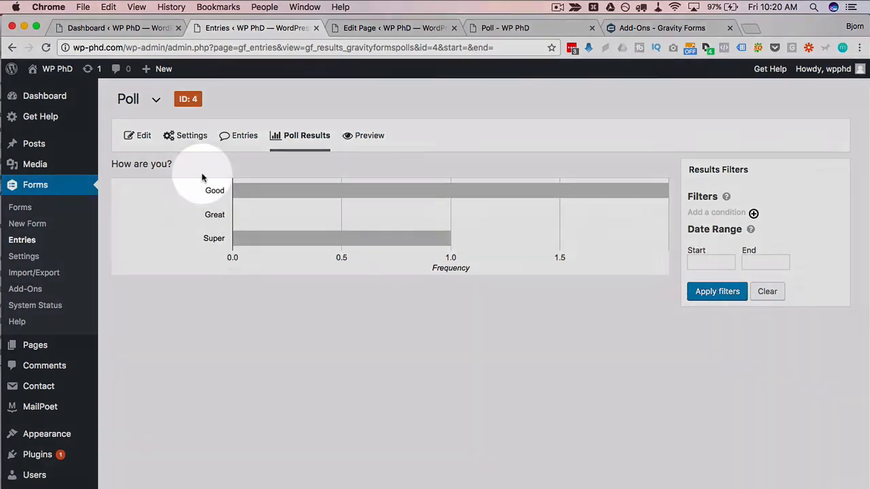
# Reload the live Poll page and view the poll's results without voting
pyautogui.click(482, 28)
pyautogui.click(148, 49)
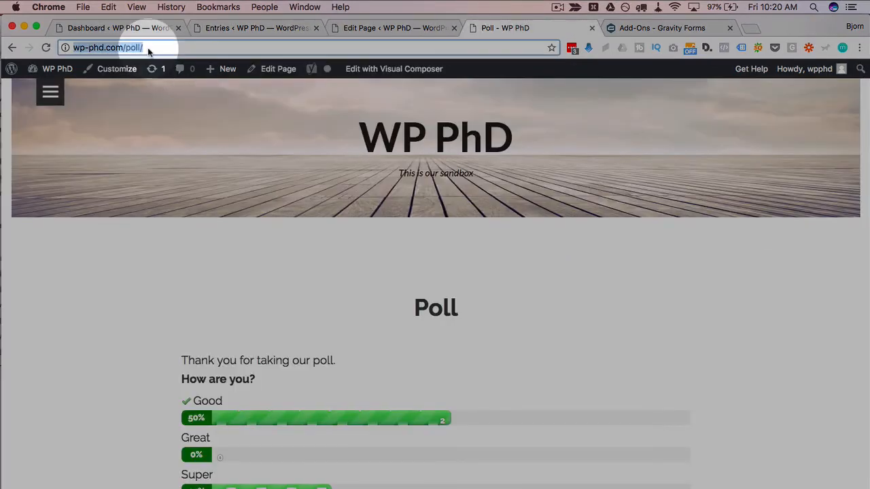
pyautogui.press('Return')
pyautogui.scroll(-3, 137, 382)
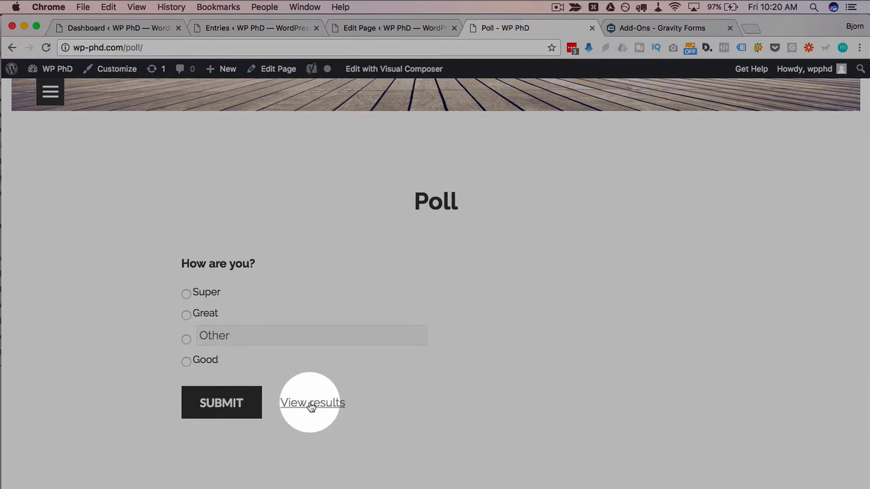
pyautogui.click(312, 404)
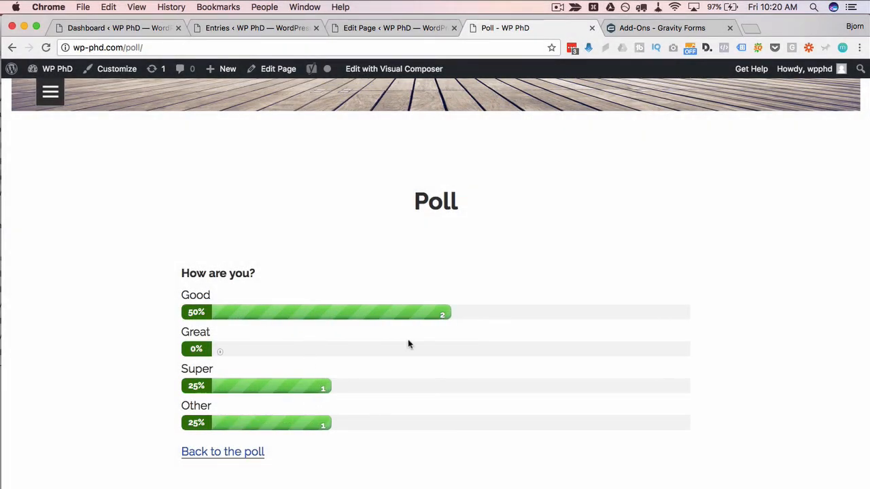
pyautogui.scroll(1, 408, 344)
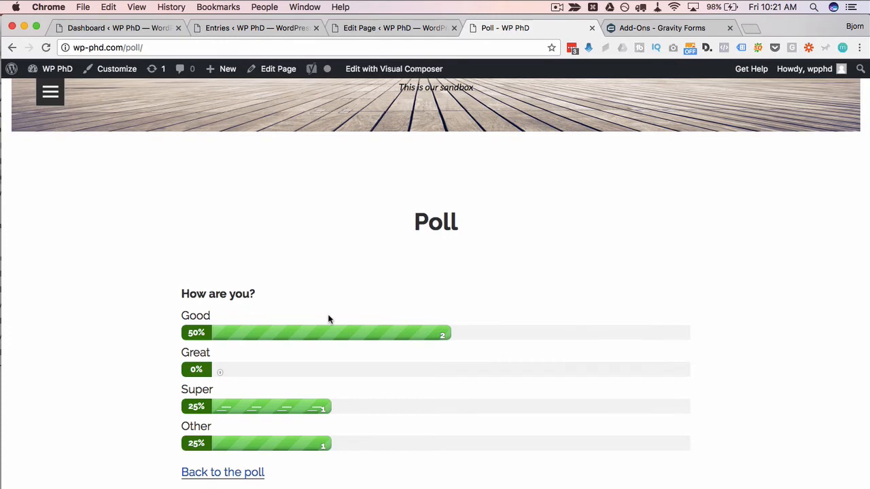
# Open the WordPress Widgets screen and add the Gravity Forms Poll widget above Search in the Widget Area
pyautogui.click(245, 28)
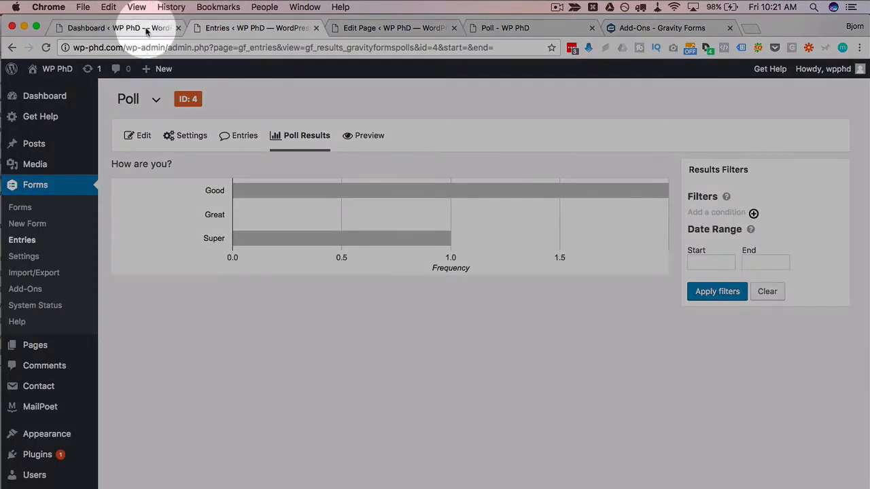
pyautogui.scroll(-1, 60, 361)
pyautogui.moveTo(61, 375)
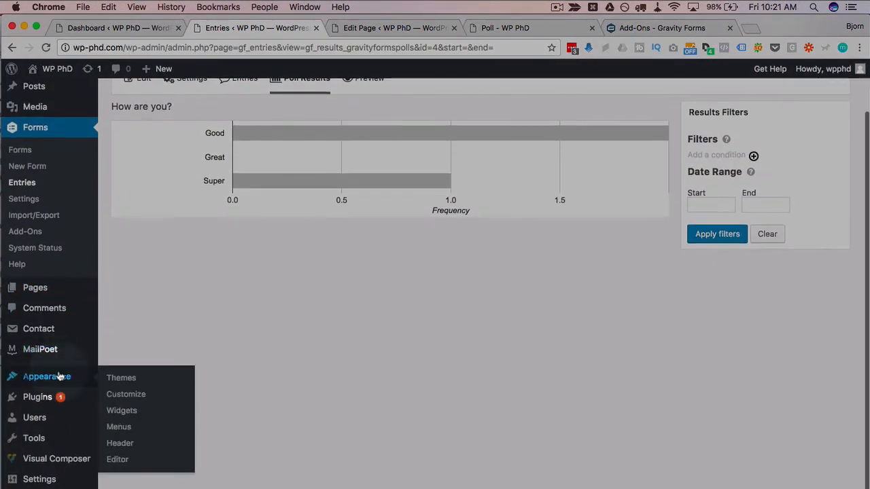
pyautogui.click(142, 413)
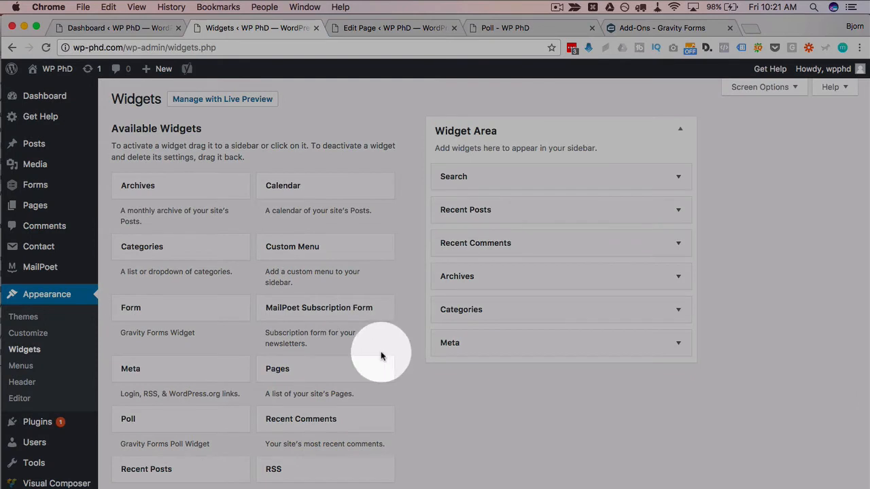
pyautogui.scroll(-2, 381, 355)
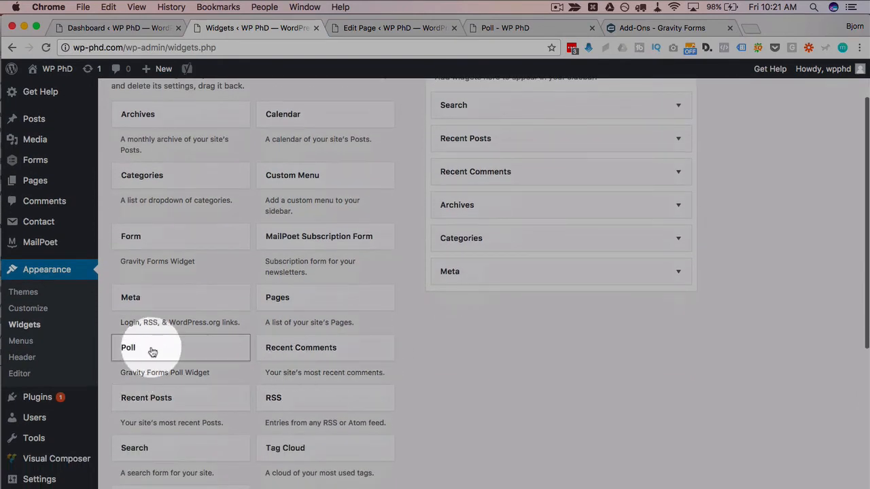
pyautogui.moveTo(120, 372); pyautogui.dragTo(222, 373)
pyautogui.moveTo(134, 355); pyautogui.dragTo(463, 177)
pyautogui.scroll(2, 507, 245)
# Save the Poll widget with the title "Poll", the Poll form selected and the display mode Results only
pyautogui.doubleClick(486, 210)
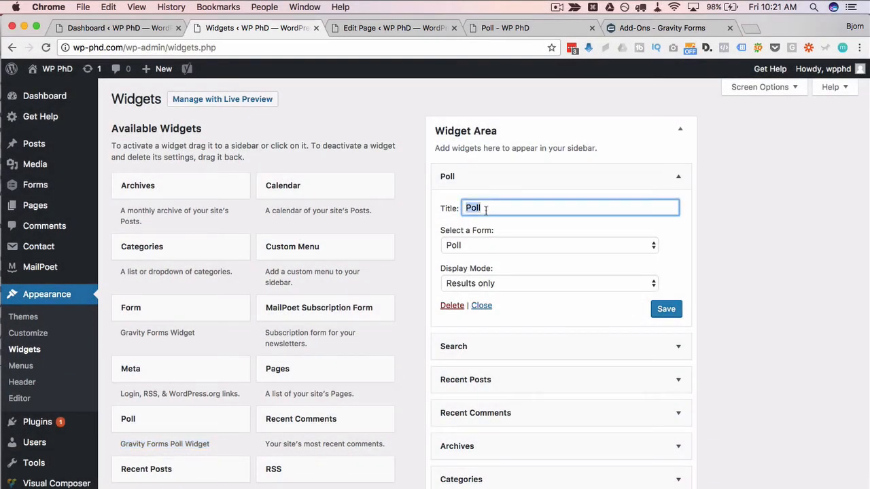
pyautogui.click(469, 246)
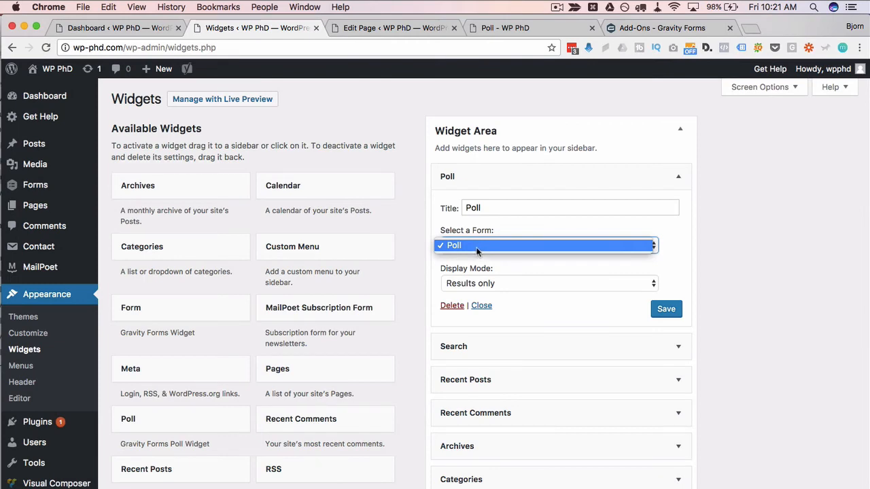
pyautogui.click(480, 265)
pyautogui.click(502, 284)
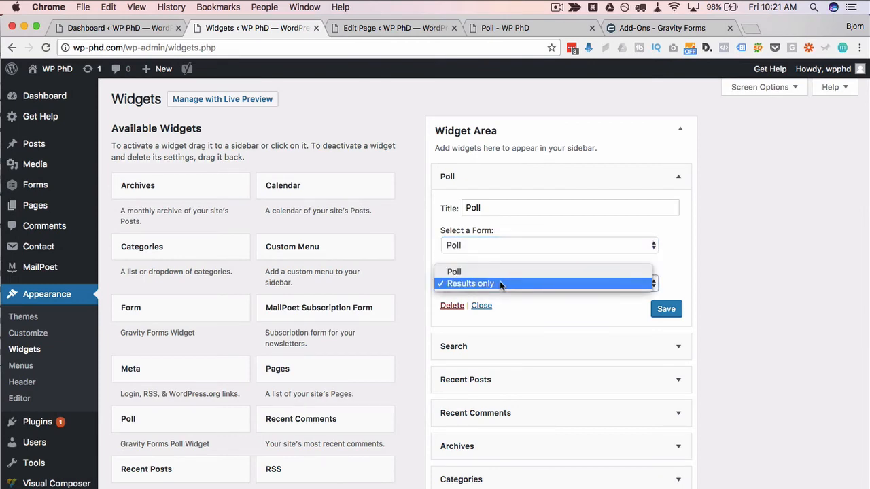
pyautogui.click(426, 267)
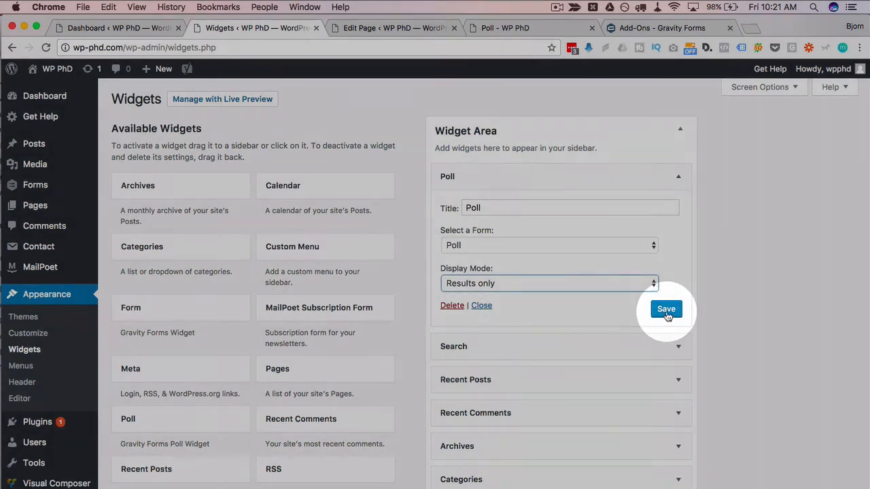
pyautogui.click(667, 314)
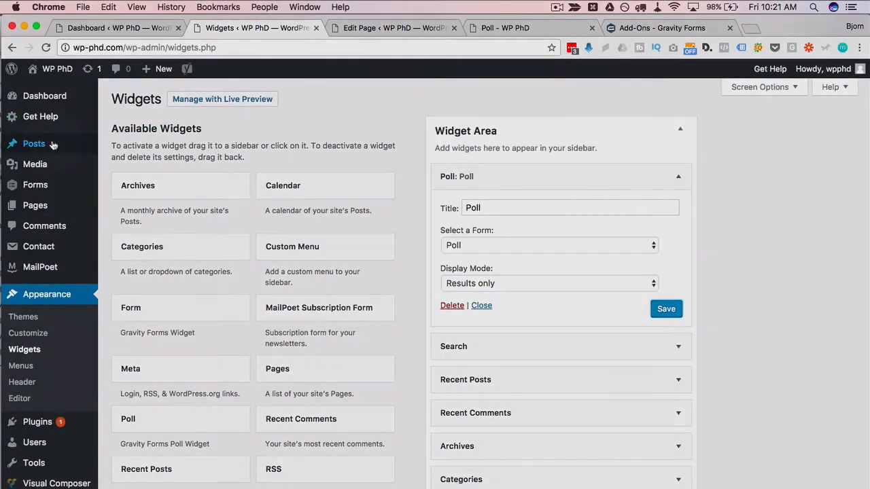
# Open the published "Lorem Ipsum is awesome post" from the posts list in a new browser tab and look through it
pyautogui.moveTo(53, 146)
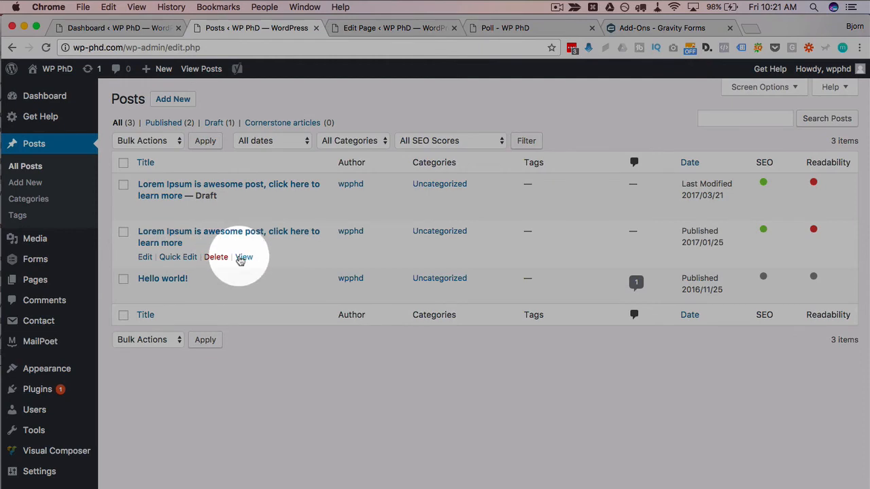
pyautogui.keyDown('super'); pyautogui.click(243, 257); pyautogui.keyUp('super')
pyautogui.click(365, 28)
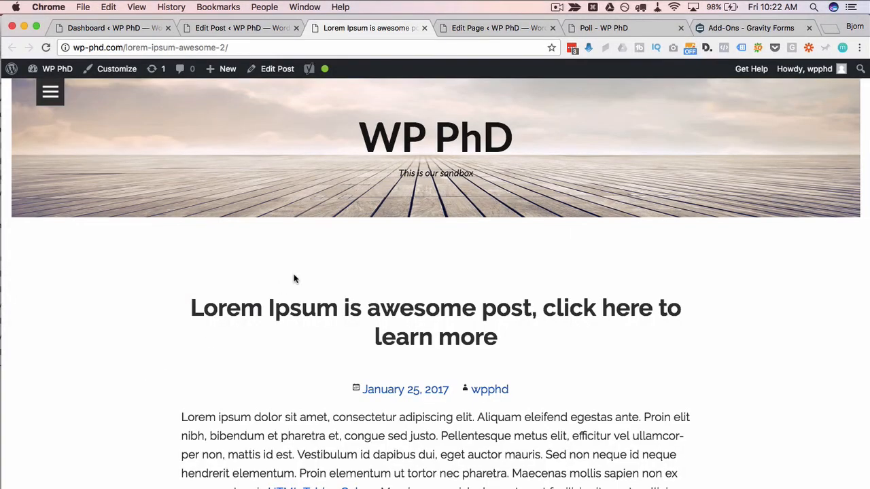
pyautogui.scroll(-4, 180, 358)
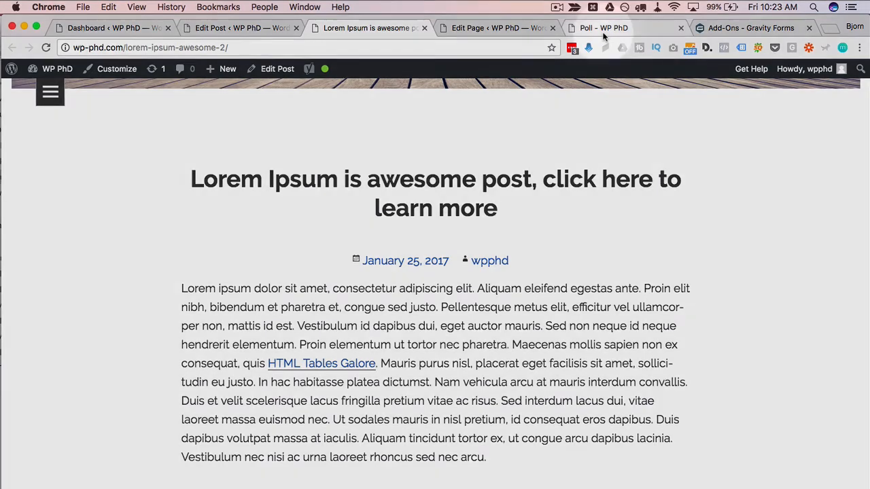
# Inspect the live Poll page with the browser's developer tools and examine the form in the responsive mobile view
pyautogui.click(604, 33)
pyautogui.scroll(-3, 314, 270)
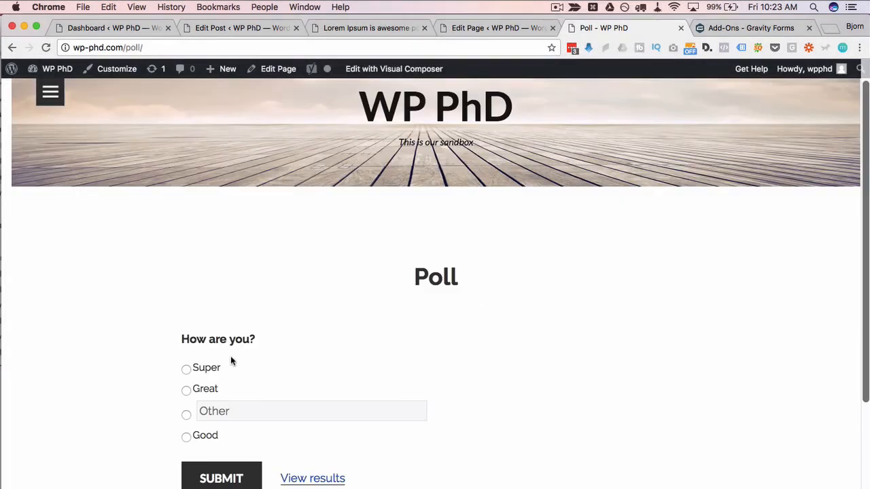
pyautogui.click(106, 283)
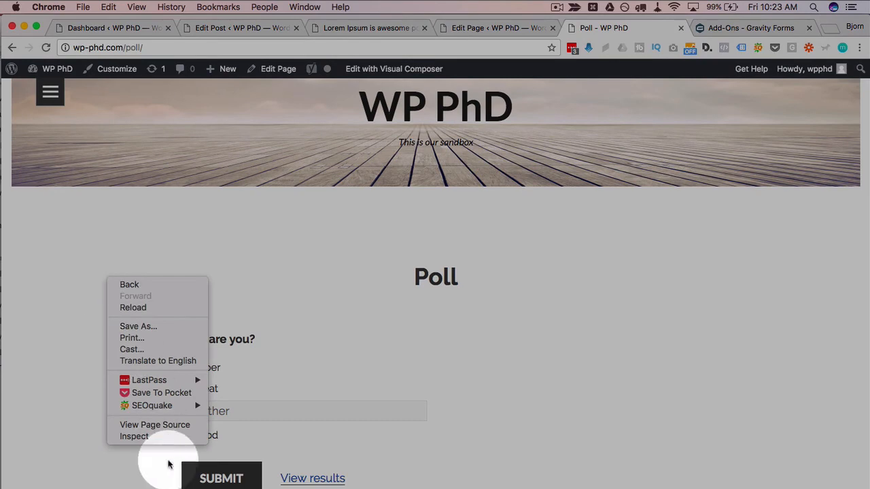
pyautogui.click(134, 437)
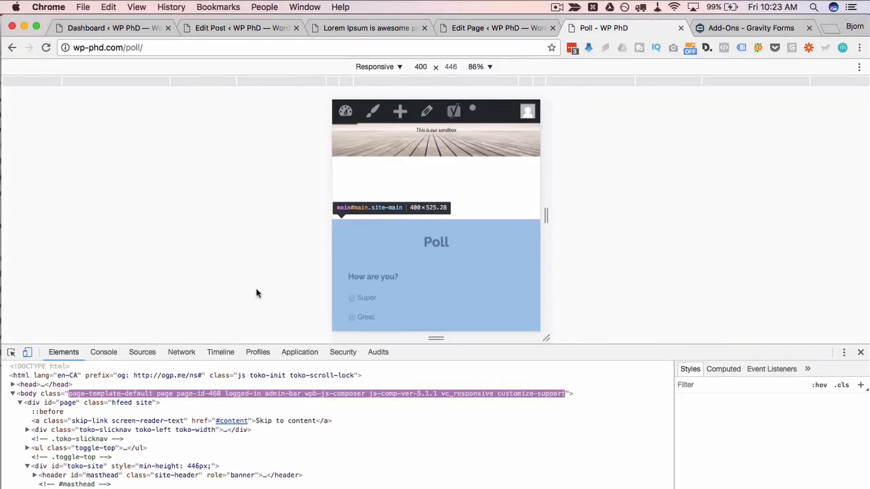
pyautogui.scroll(-5, 438, 231)
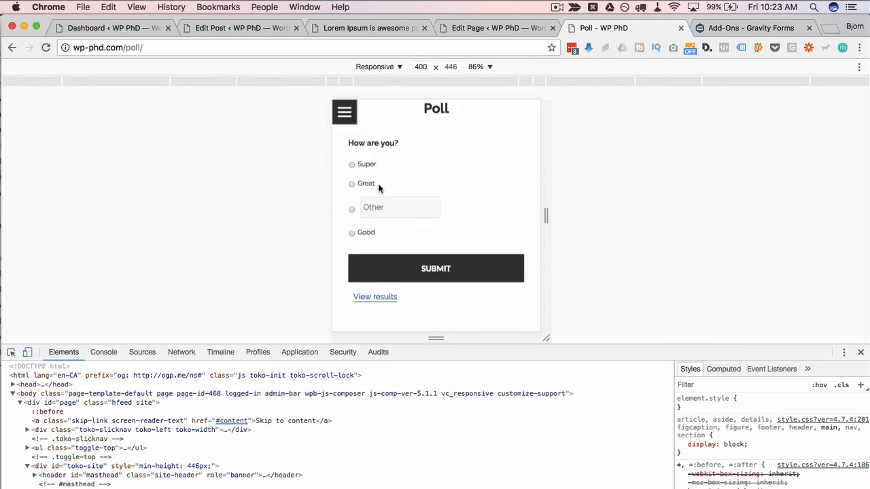
pyautogui.scroll(1, 431, 250)
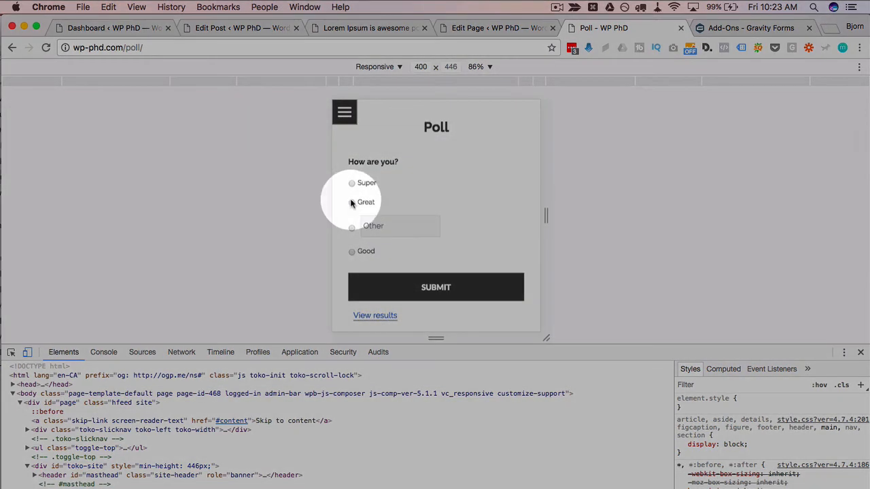
# Answer the poll with "Super" in the mobile view, submit it and review the results
pyautogui.click(352, 184)
pyautogui.click(439, 288)
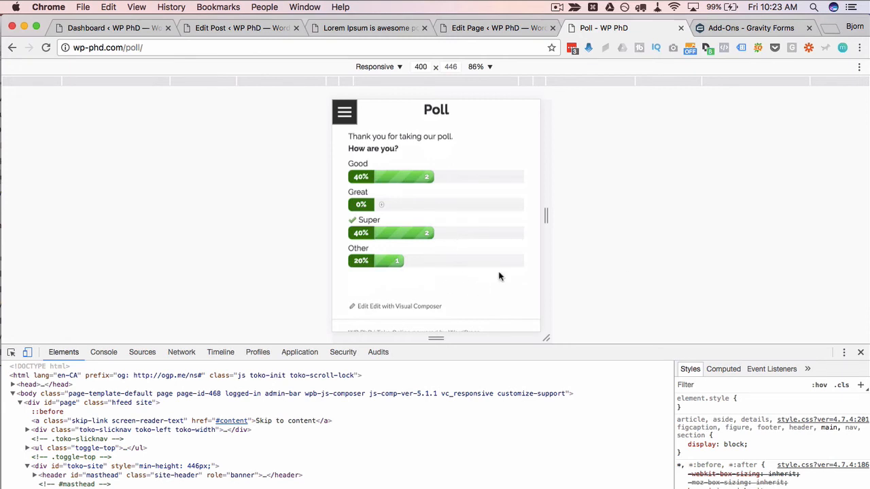
pyautogui.scroll(1, 499, 276)
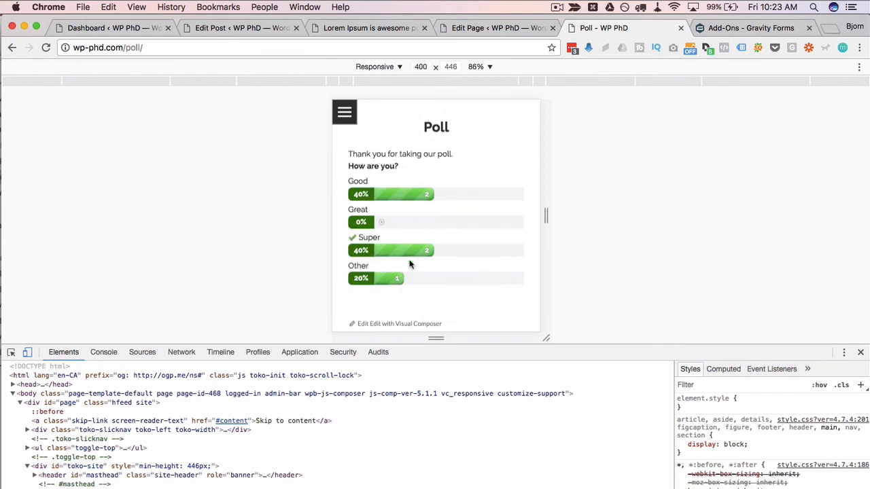